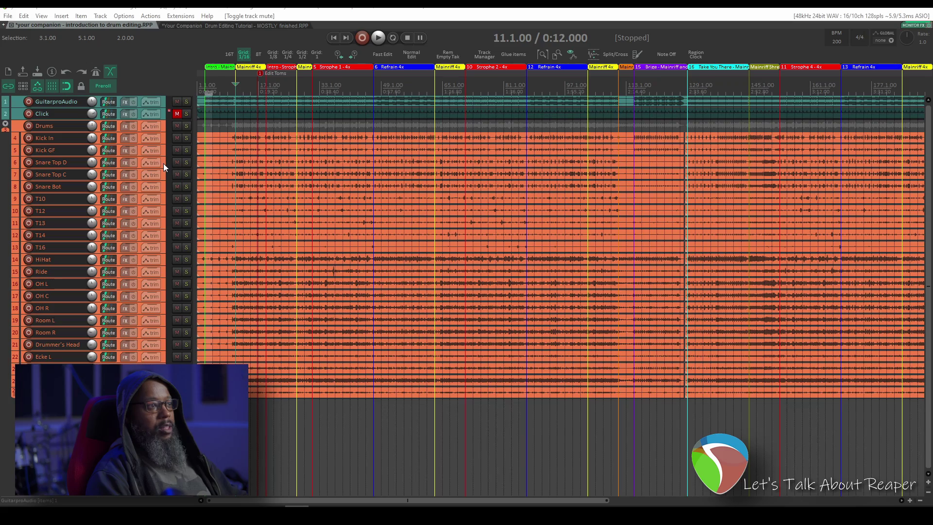
# - Select the three snare tracks, Snare Top D to Snare Bot, and enlarge them to show their waveforms
pyautogui.click(163, 163)
pyautogui.keyDown('shift'); pyautogui.click(165, 185); pyautogui.keyUp('shift')
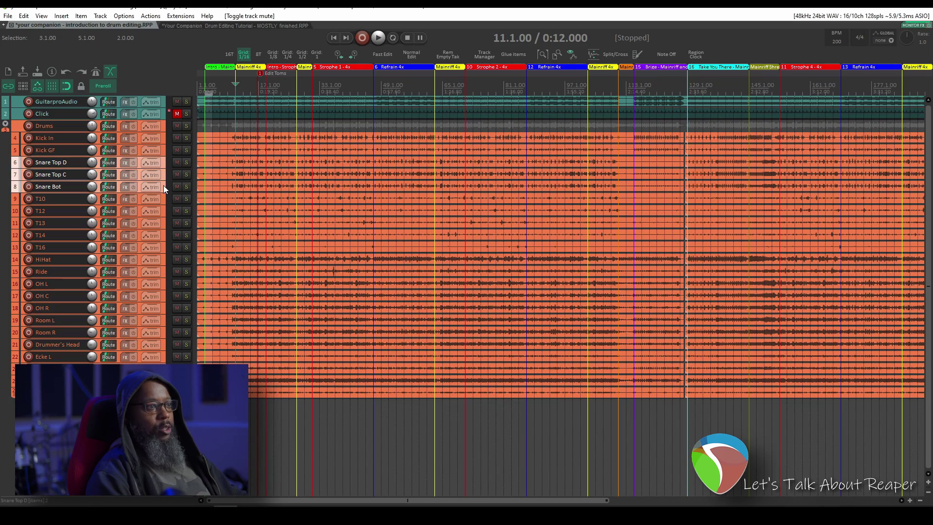
pyautogui.scroll(12, 162, 187)
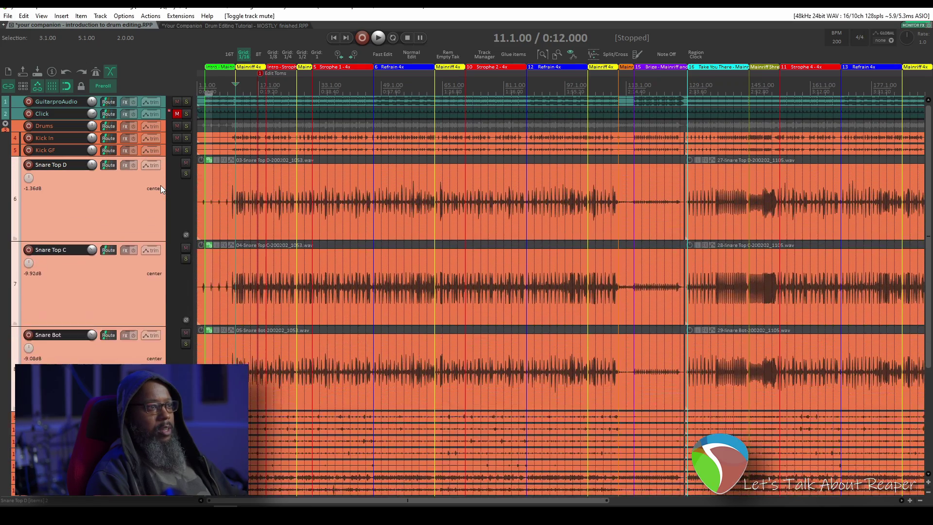
# - Place the edit cursor on the first full snare hit at bar 10 and compare its waveform with the grid
pyautogui.scroll(3, 213, 230)
pyautogui.scroll(6, 213, 227)
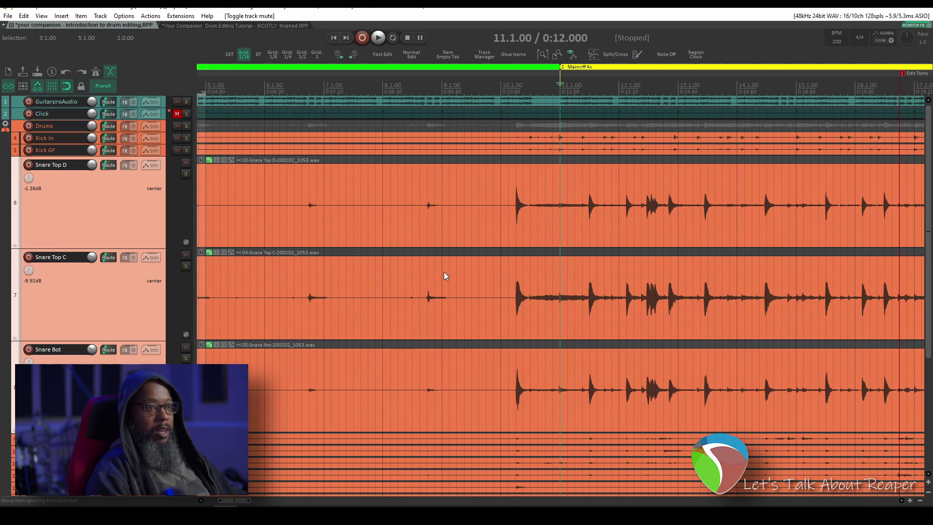
pyautogui.scroll(8, 508, 216)
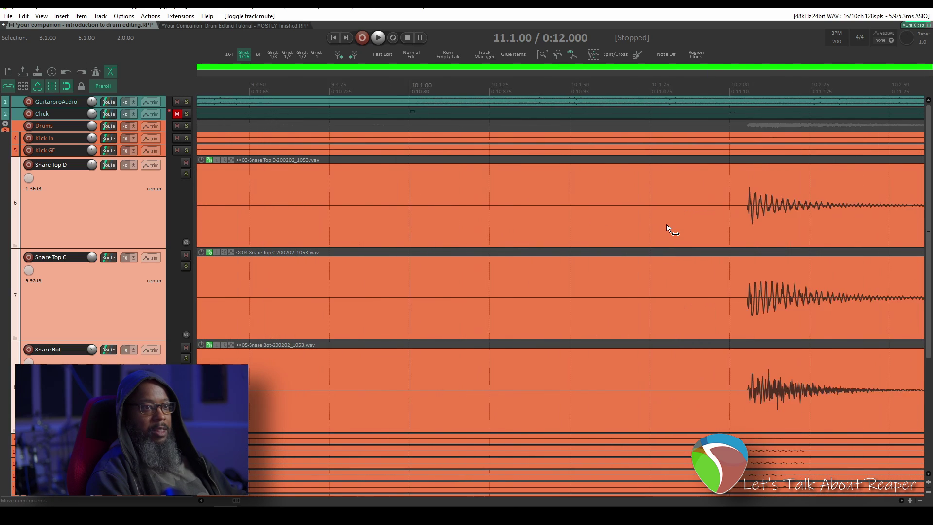
pyautogui.hscroll(3, 666, 223)
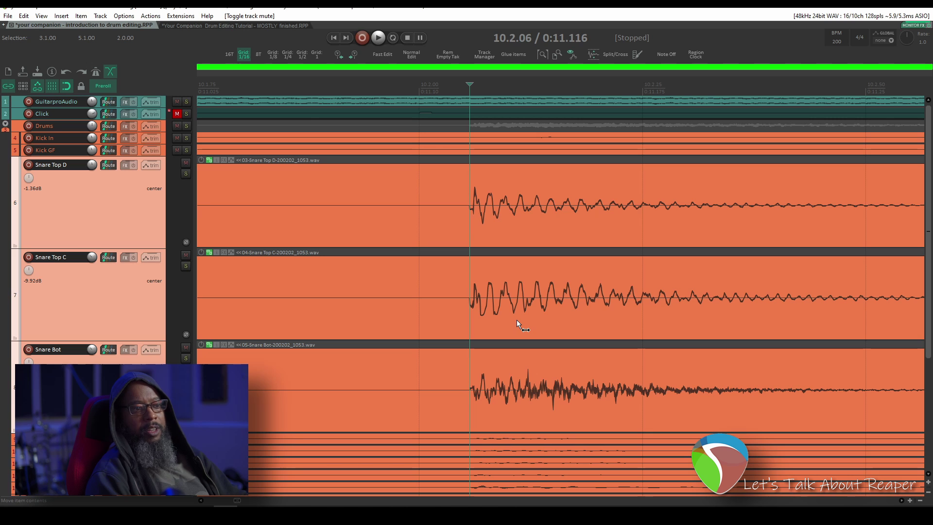
pyautogui.scroll(-8, 514, 319)
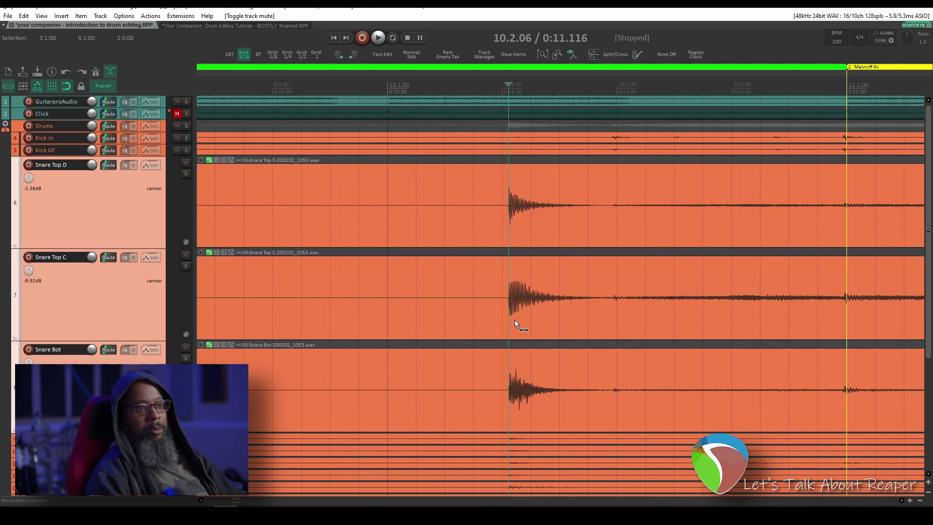
pyautogui.scroll(-4, 513, 320)
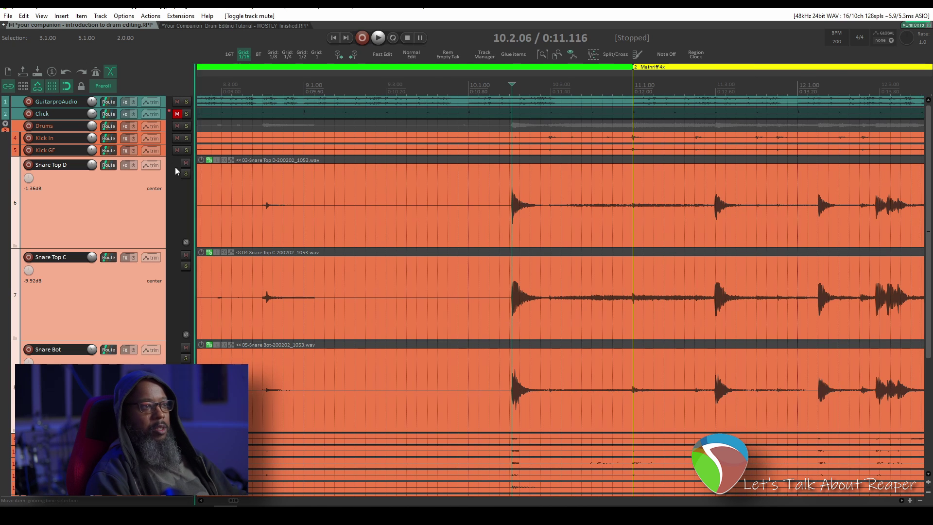
# - Select the Kick In and Kick GF tracks and enlarge them to show their waveforms
pyautogui.click(164, 138)
pyautogui.click(164, 150)
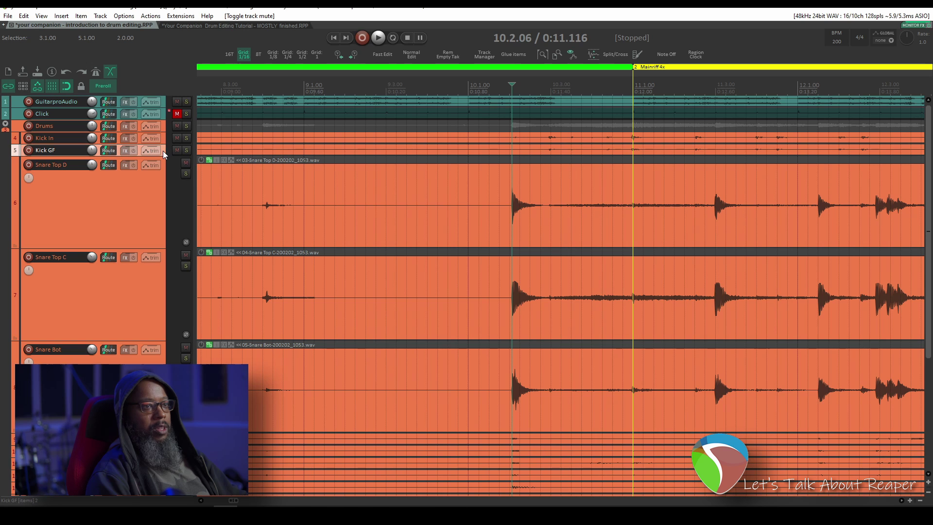
pyautogui.keyDown('ctrl'); pyautogui.click(163, 140); pyautogui.keyUp('ctrl')
pyautogui.moveTo(163, 144); pyautogui.dragTo(162, 246)
# - Place the edit cursor at the onset of the first kick hit at bar 10, and shrink all tracks to compact height
pyautogui.scroll(8, 482, 221)
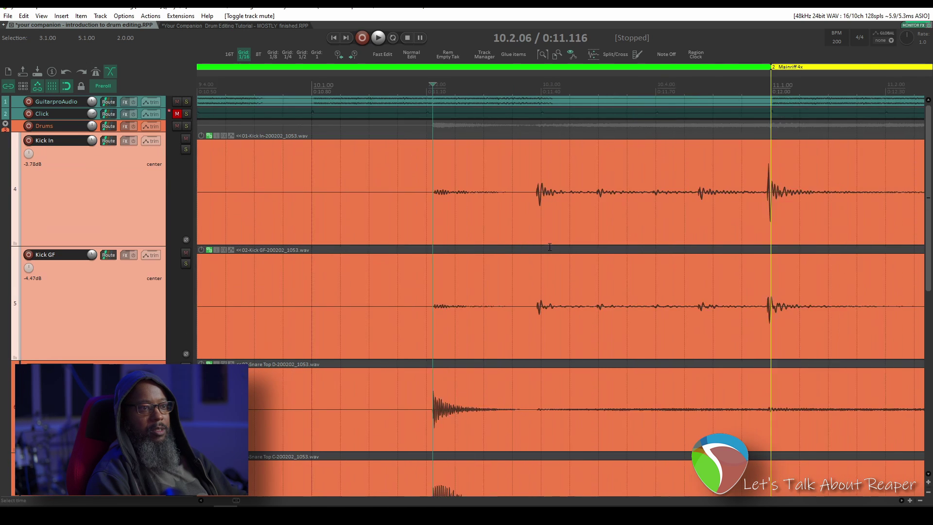
pyautogui.click(523, 193)
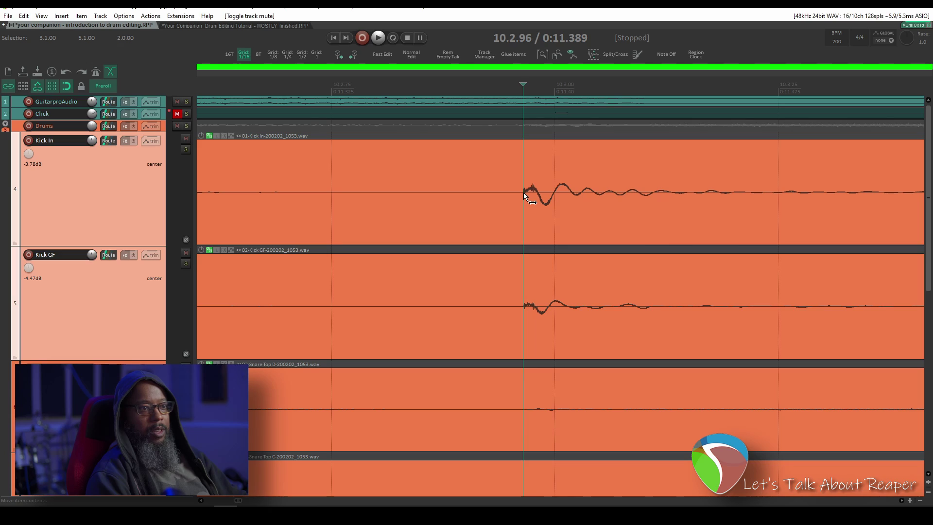
pyautogui.scroll(-15, 523, 193)
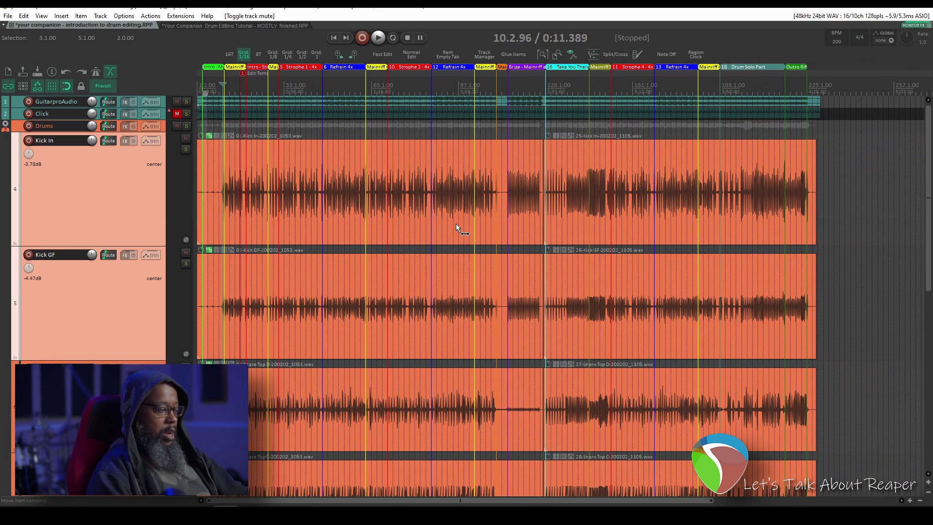
pyautogui.hotkey('alt', '`')
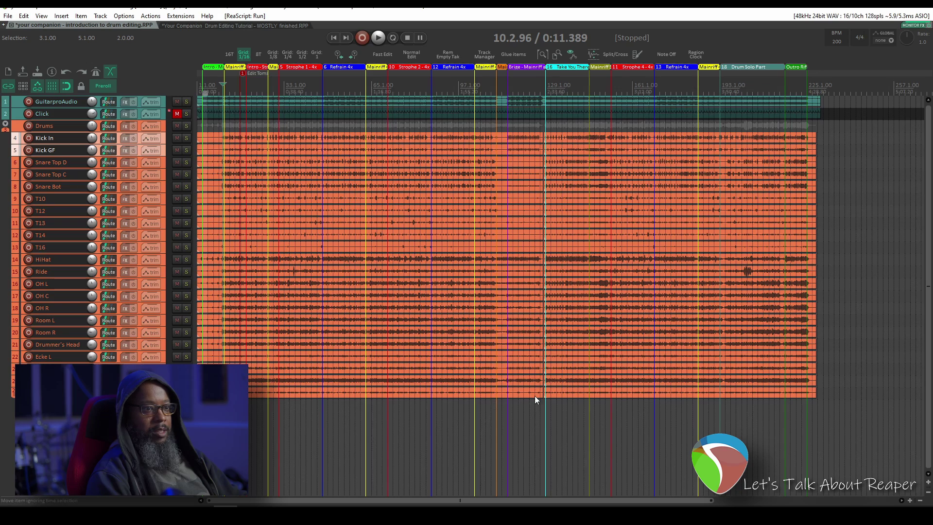
# - Select all drum items of the first take, from Kick In downward and ending before bar 129, and group them
pyautogui.scroll(8, 534, 397)
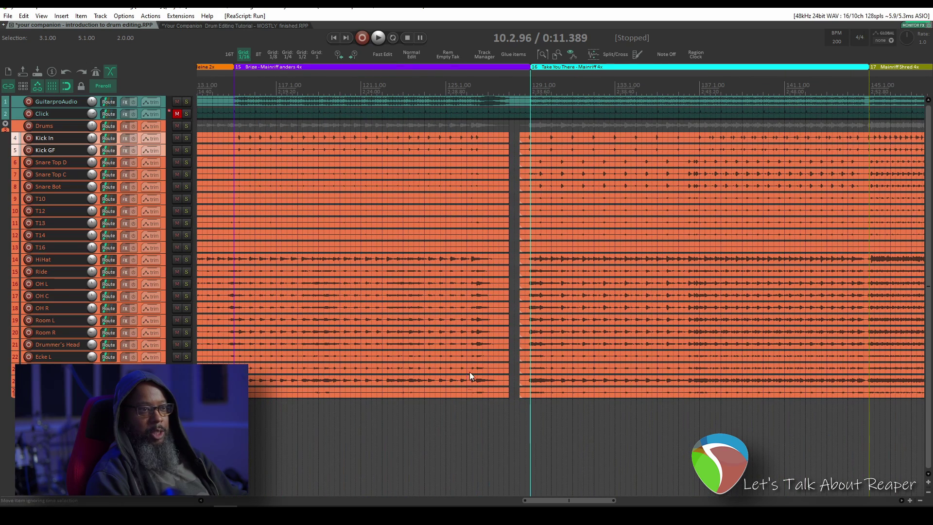
pyautogui.moveTo(456, 427); pyautogui.dragTo(208, 127)
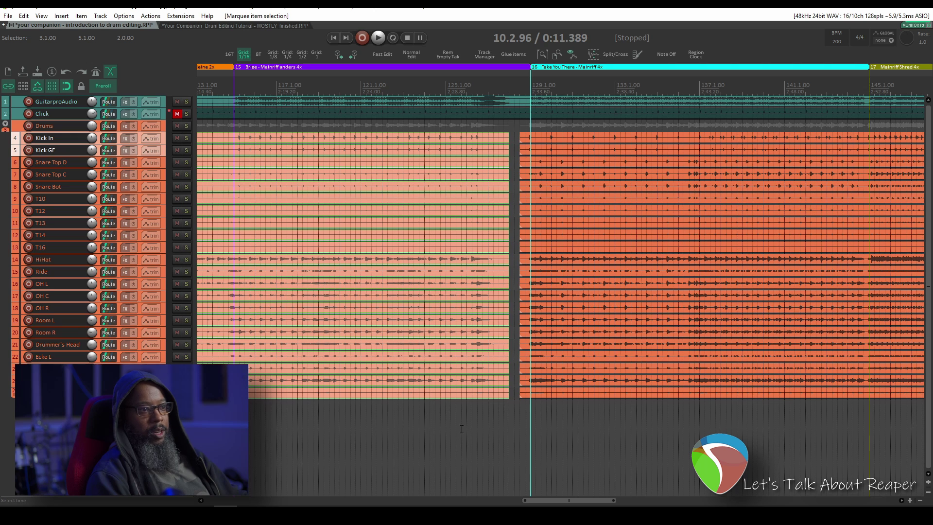
pyautogui.moveTo(482, 420); pyautogui.dragTo(207, 118)
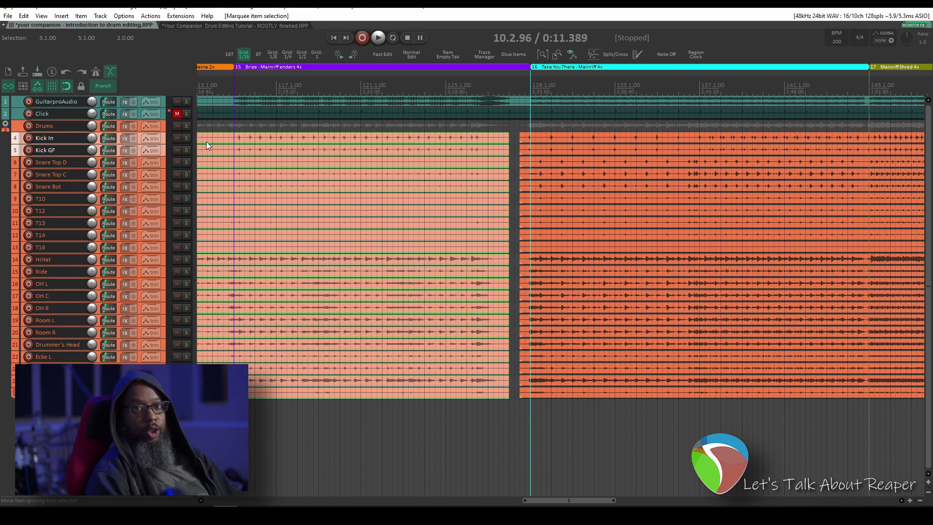
pyautogui.hotkey('ctrl', 'g')
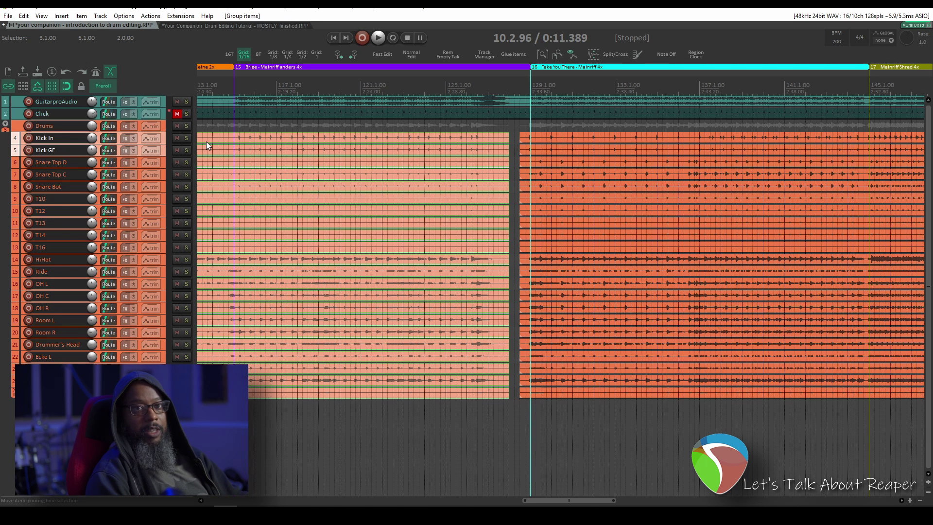
# - Test the group by selecting its Kick In item, check the item grouping options, and clear the item selection
pyautogui.click(330, 139)
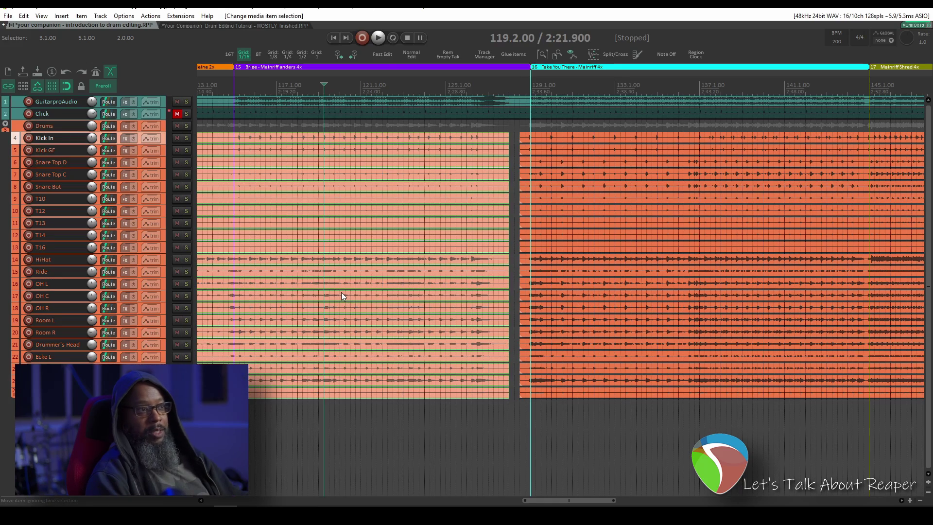
pyautogui.hscroll(-10, 341, 292)
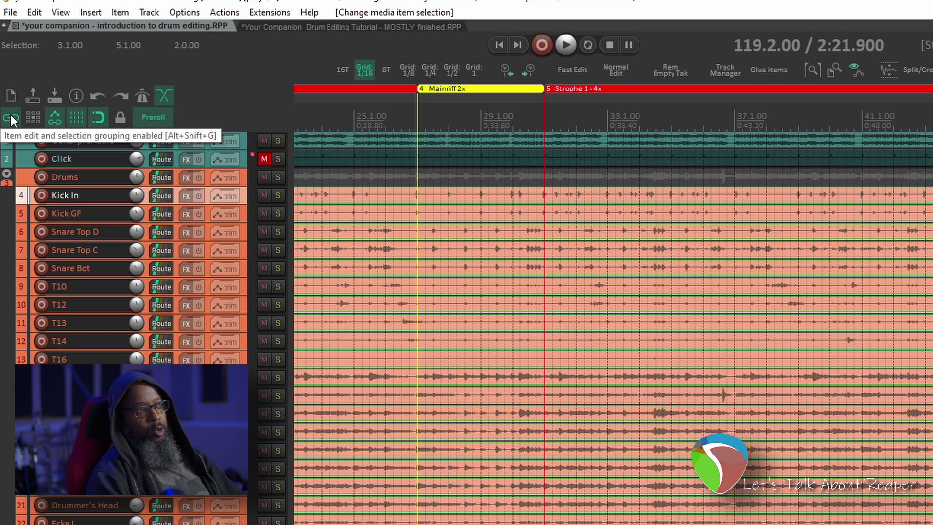
pyautogui.rightClick(12, 119)
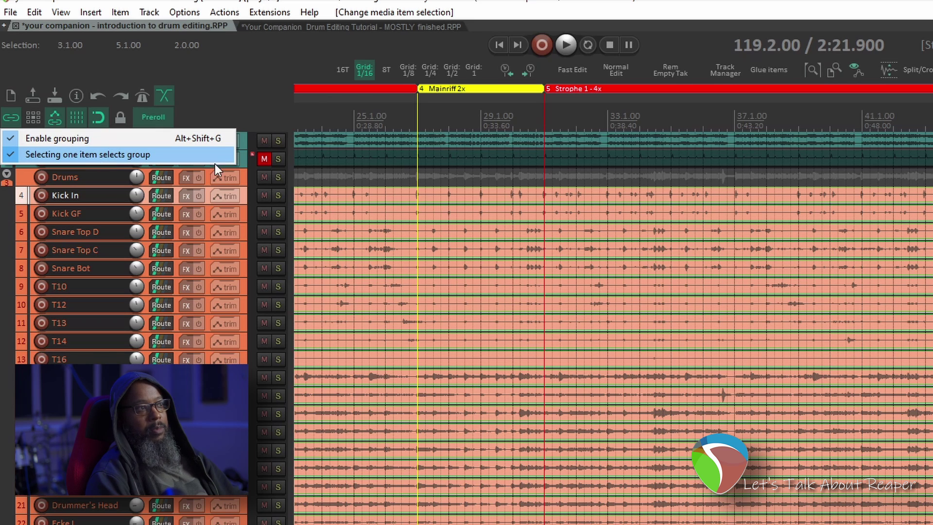
pyautogui.click(337, 175)
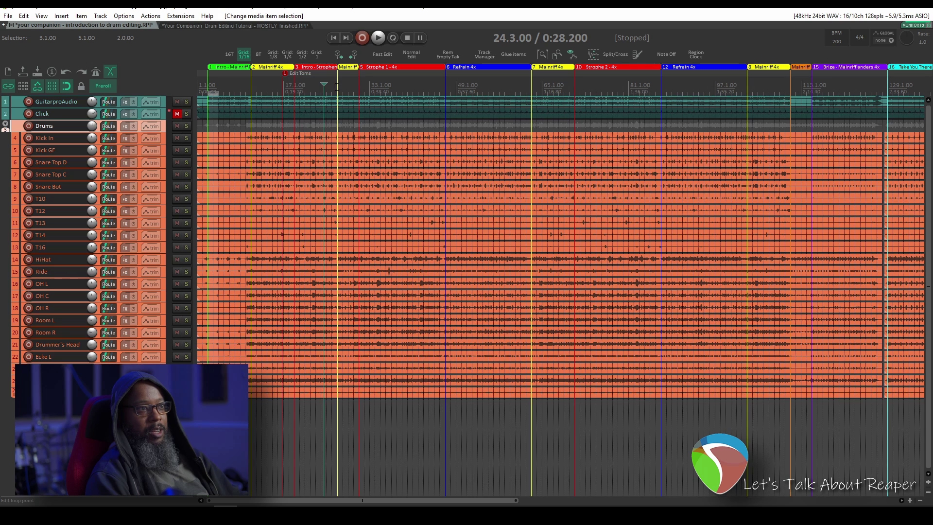
# - Play the drums from bar 27 without and with the click, stop playback, and mute the Click track again
pyautogui.click(336, 86)
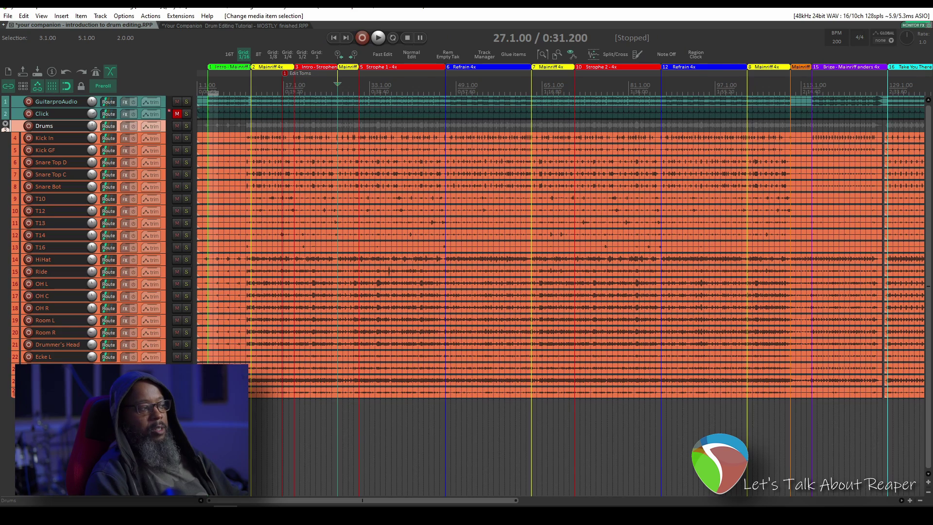
pyautogui.press('space')
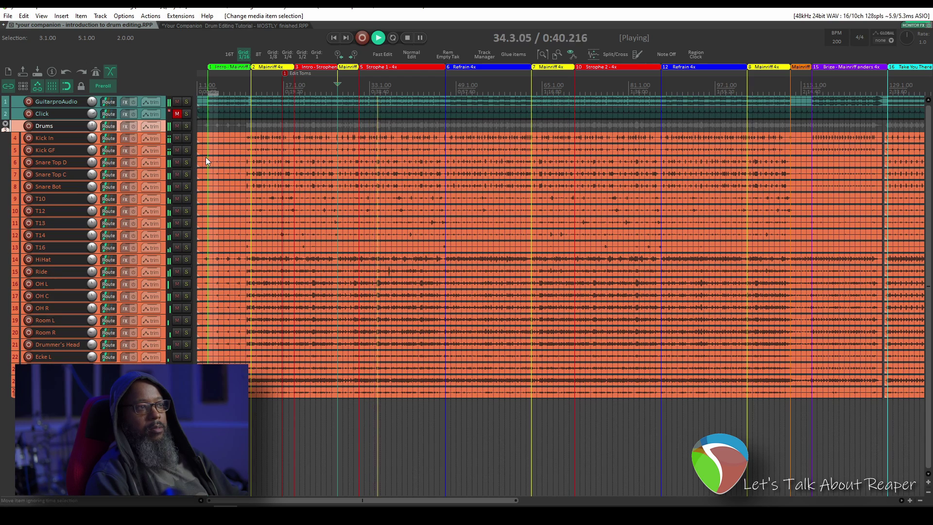
pyautogui.press('space')
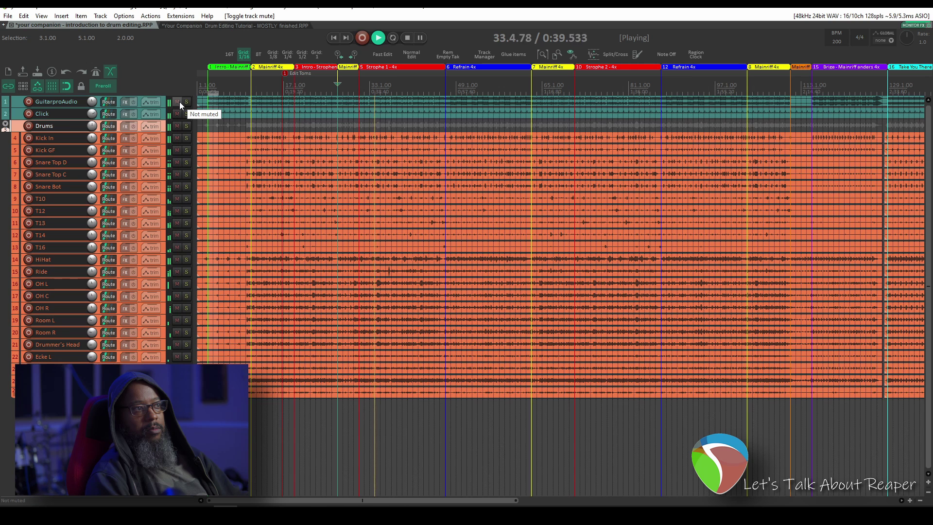
pyautogui.press('space')
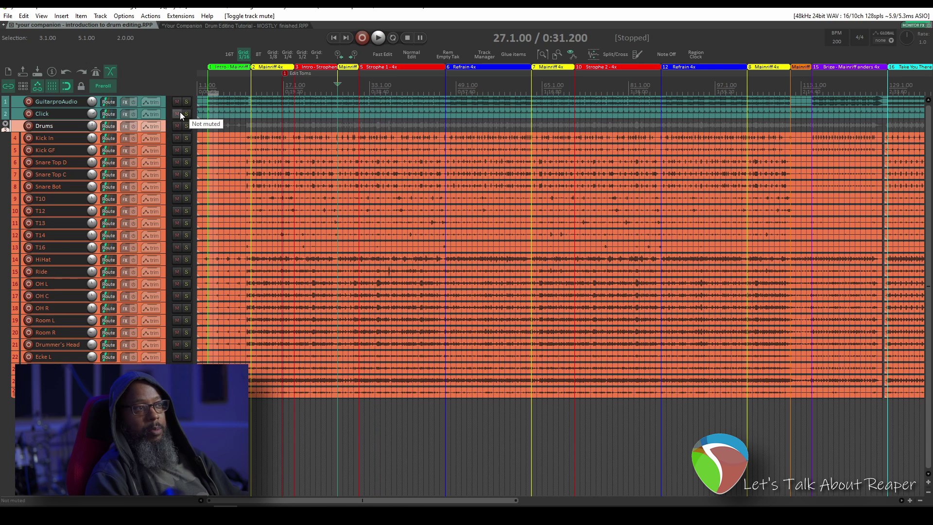
pyautogui.click(178, 113)
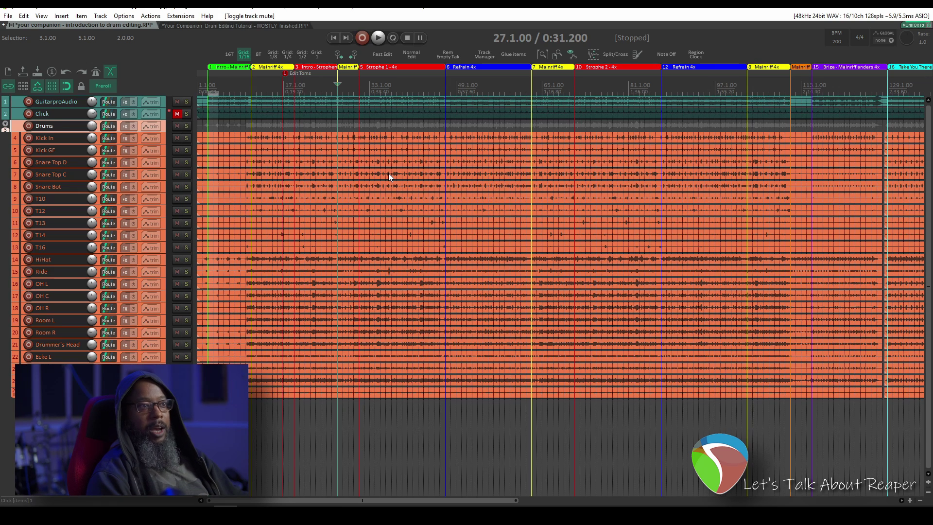
# - Enlarge the Kick GF and Snare Top D tracks as editing references around the start of the Mainriff at bar 11
pyautogui.scroll(3, 244, 165)
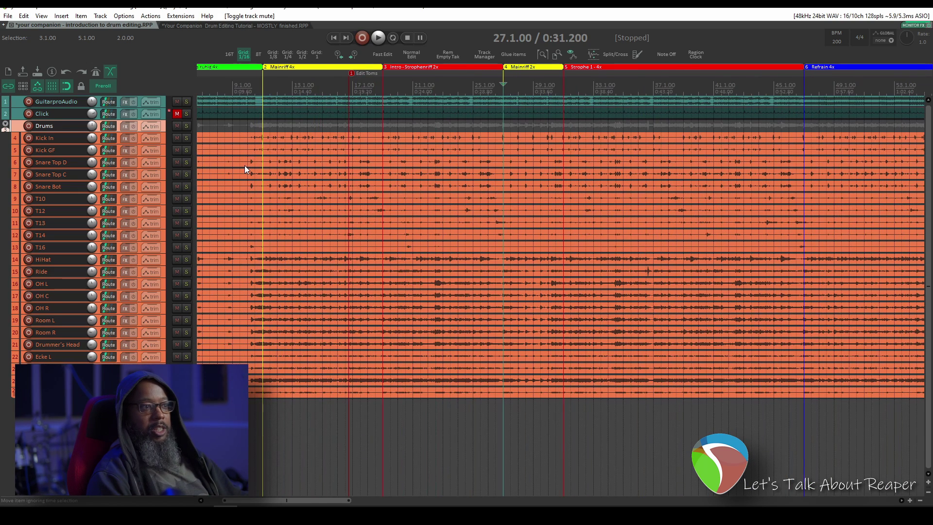
pyautogui.scroll(1, 245, 166)
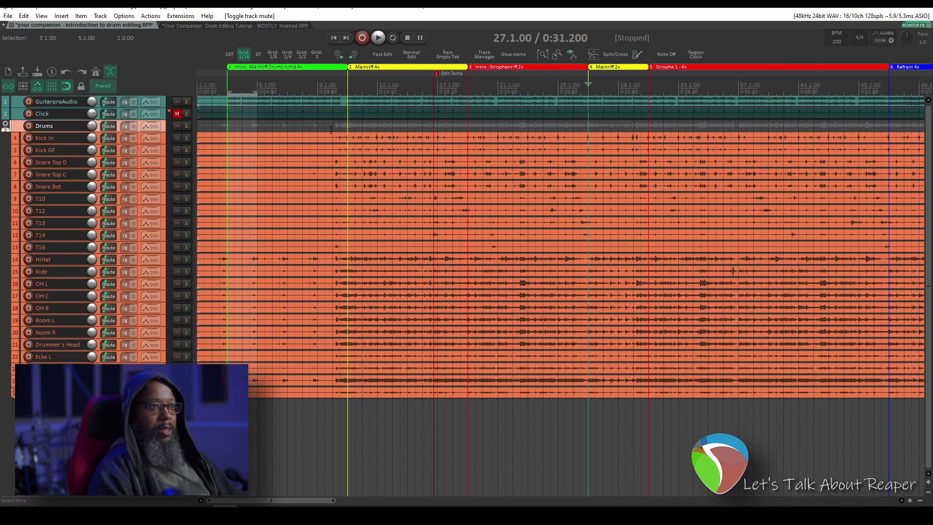
pyautogui.scroll(3, 331, 129)
pyautogui.scroll(5, 381, 129)
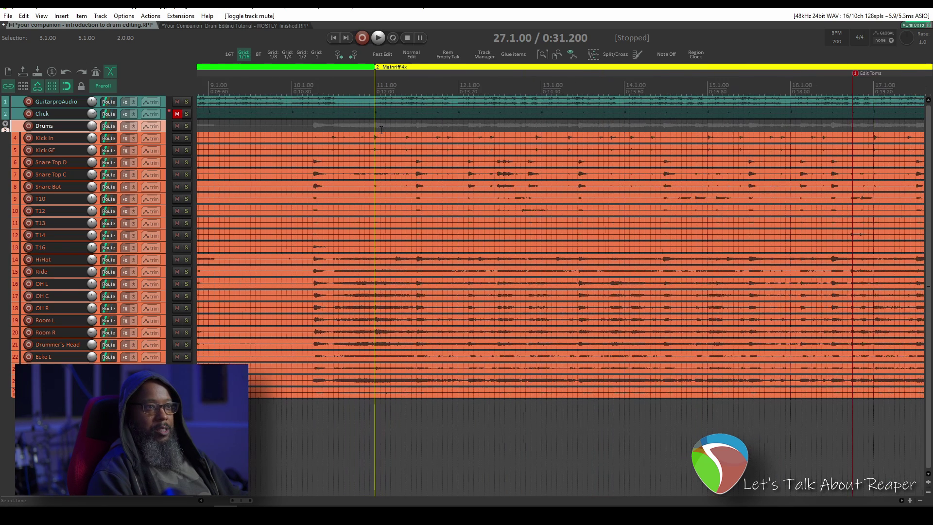
pyautogui.scroll(-4, 380, 138)
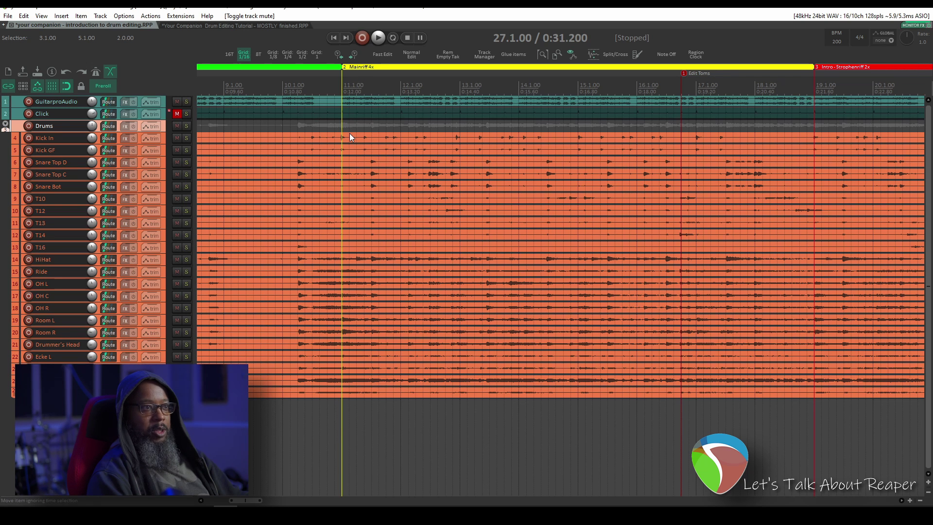
pyautogui.scroll(5, 348, 133)
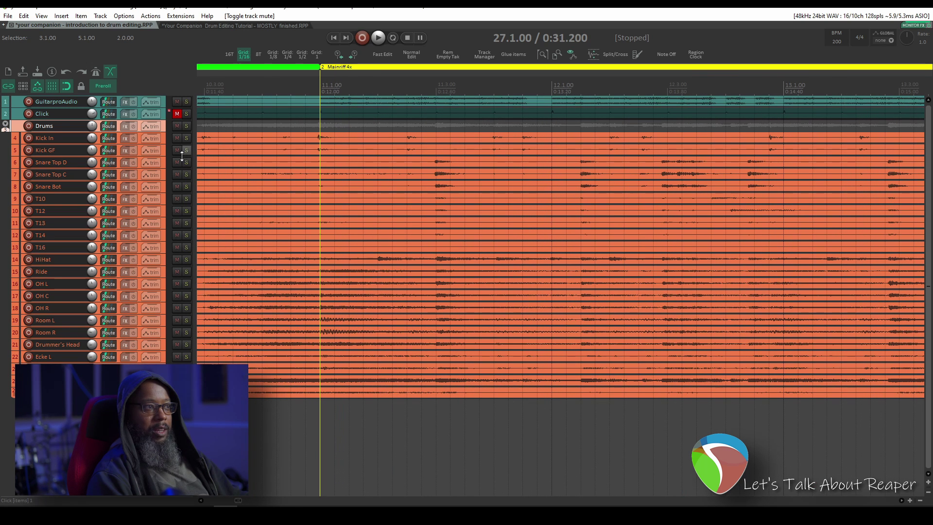
pyautogui.click(162, 150)
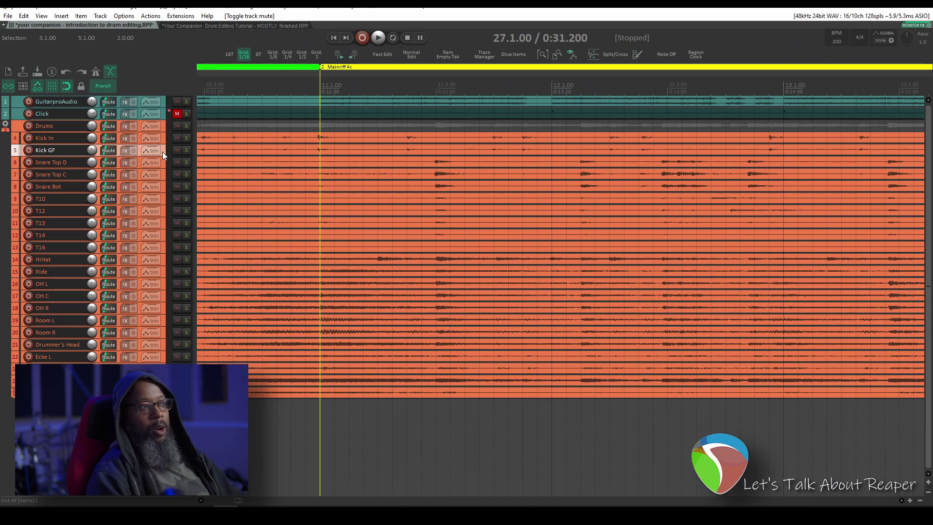
pyautogui.click(162, 162)
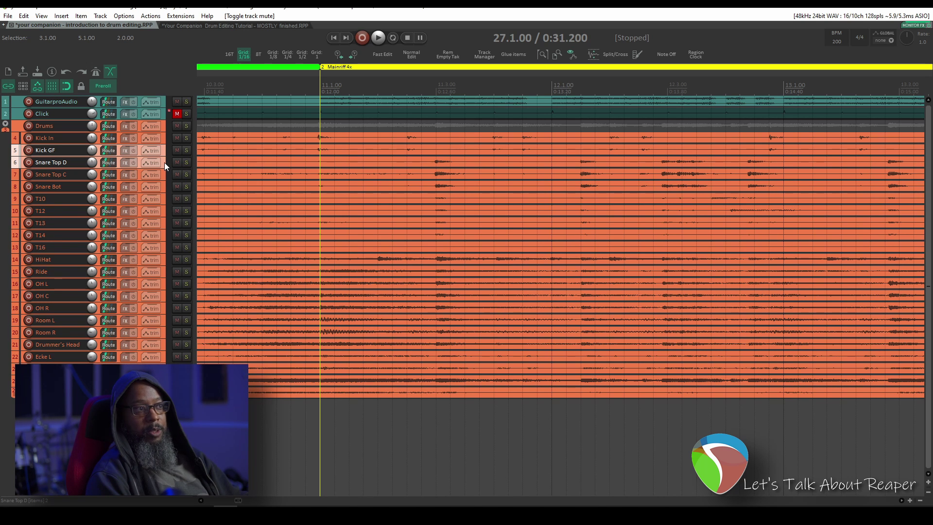
pyautogui.scroll(4, 164, 163)
pyautogui.scroll(3, 163, 165)
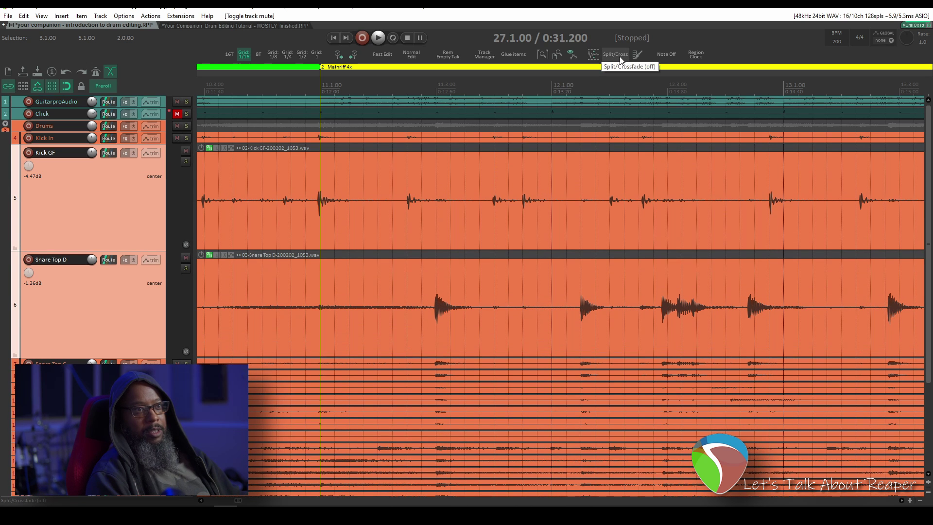
# - Enable overlap and crossfade when splitting in the media item default preferences, with a length of 0:00.010
pyautogui.click(125, 17)
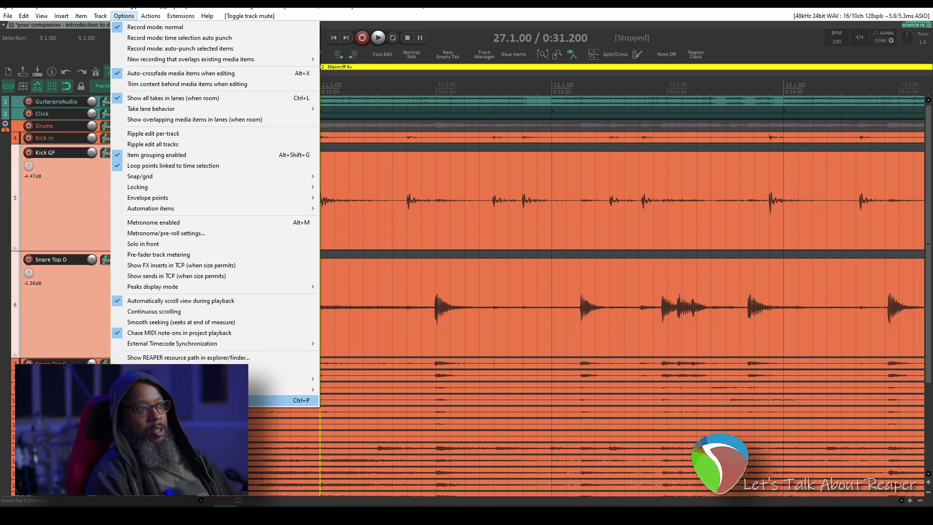
pyautogui.click(272, 400)
pyautogui.click(262, 190)
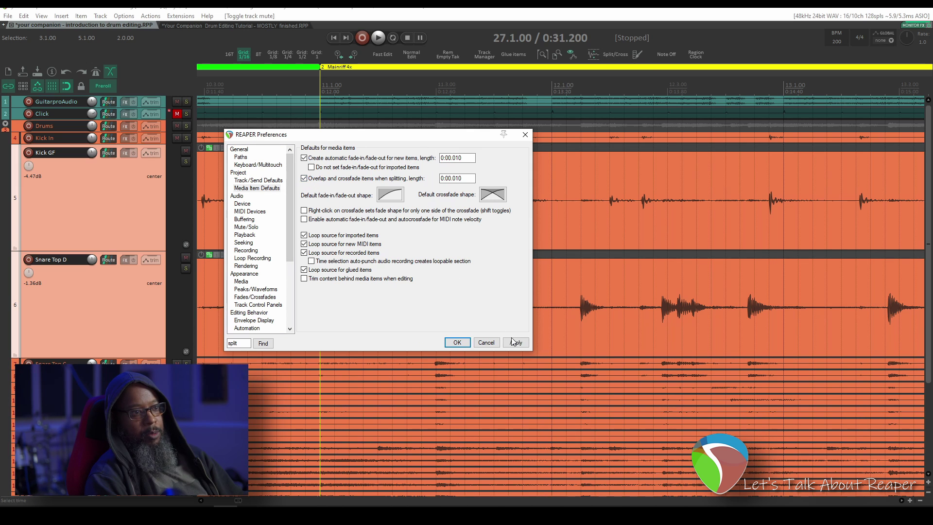
pyautogui.click(457, 343)
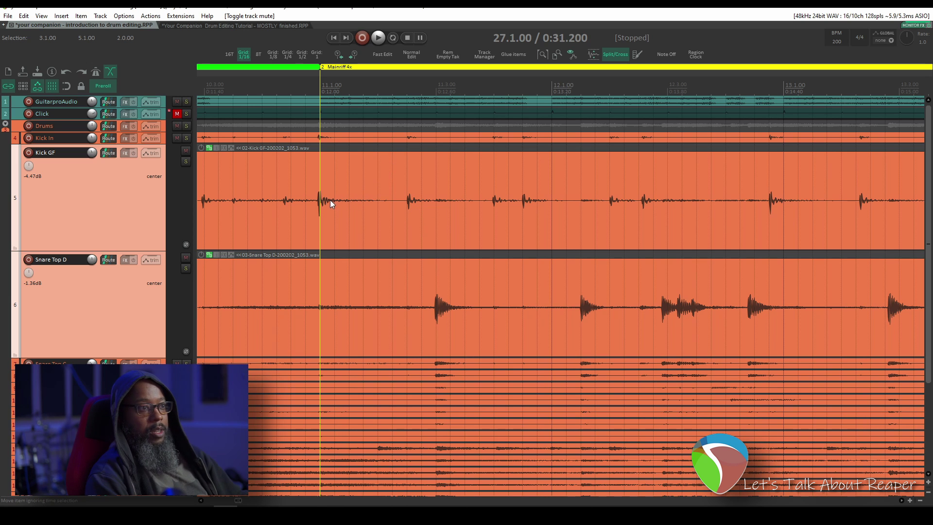
# - Split the grouped drum items at 10.4.91, just before the kick, and slide the contents later until the kick lands on 11.1.00
pyautogui.scroll(5, 320, 200)
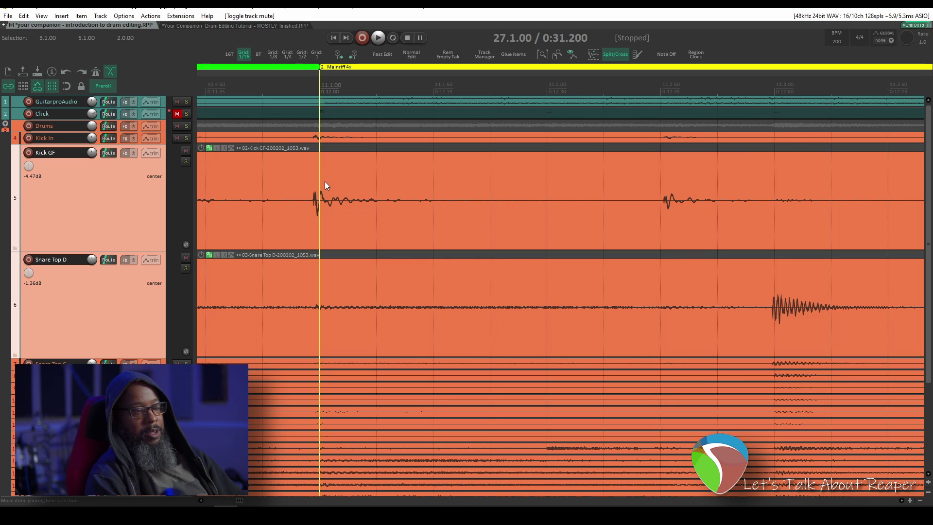
pyautogui.click(299, 125)
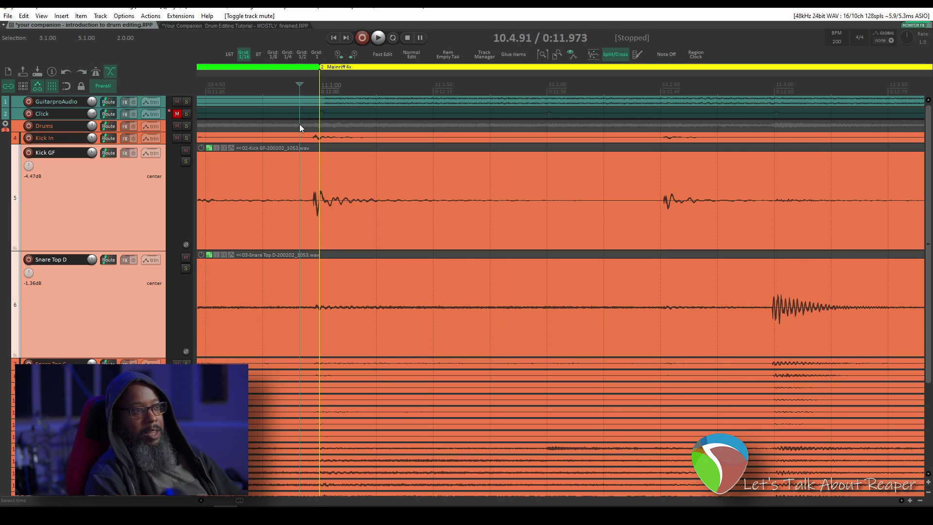
pyautogui.click(305, 210)
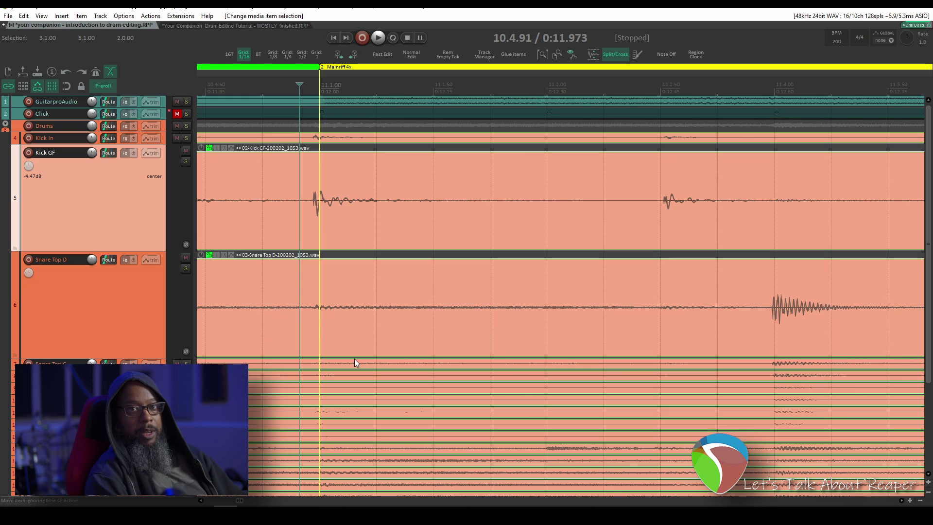
pyautogui.press('s')
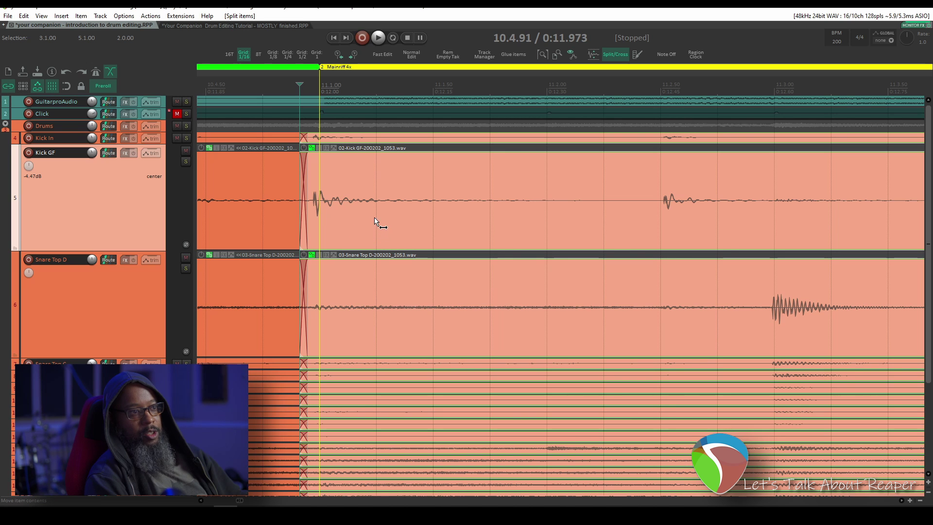
pyautogui.moveTo(350, 228)
pyautogui.mouseDown()
pyautogui.moveTo(430, 225)
pyautogui.moveTo(349, 235)
pyautogui.moveTo(403, 232)
pyautogui.moveTo(360, 238)
pyautogui.mouseUp()
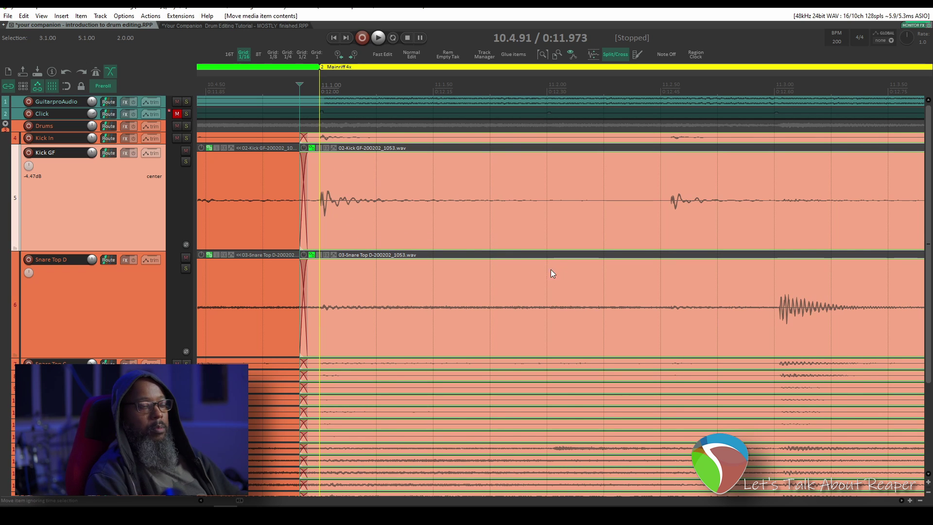
# - Split the drum group at 11.2.39 before the second kick and slide the contents earlier until that kick lands on 11.2.50
pyautogui.scroll(-2, 564, 279)
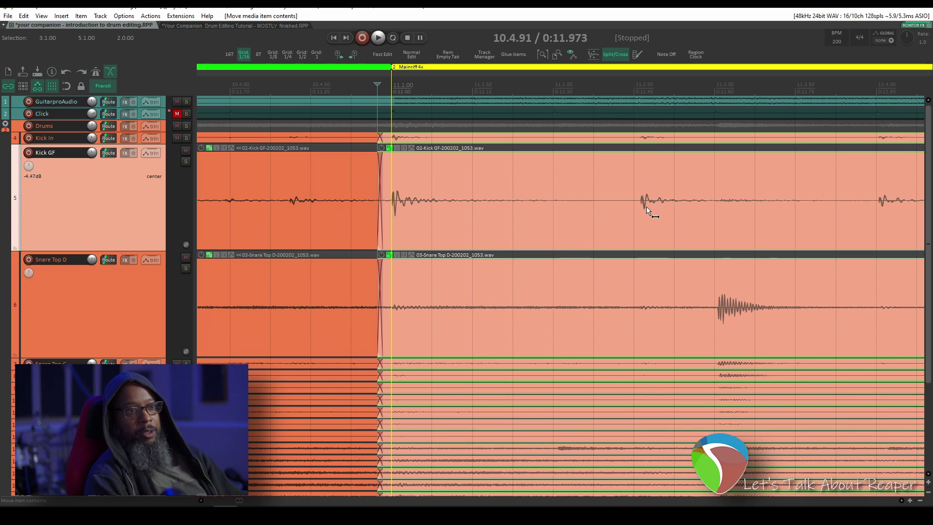
pyautogui.click(616, 186)
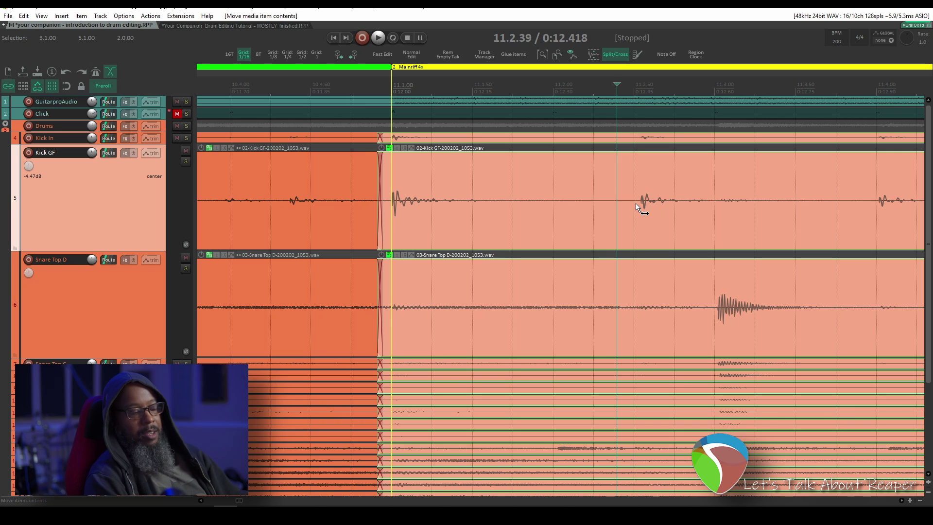
pyautogui.press('s')
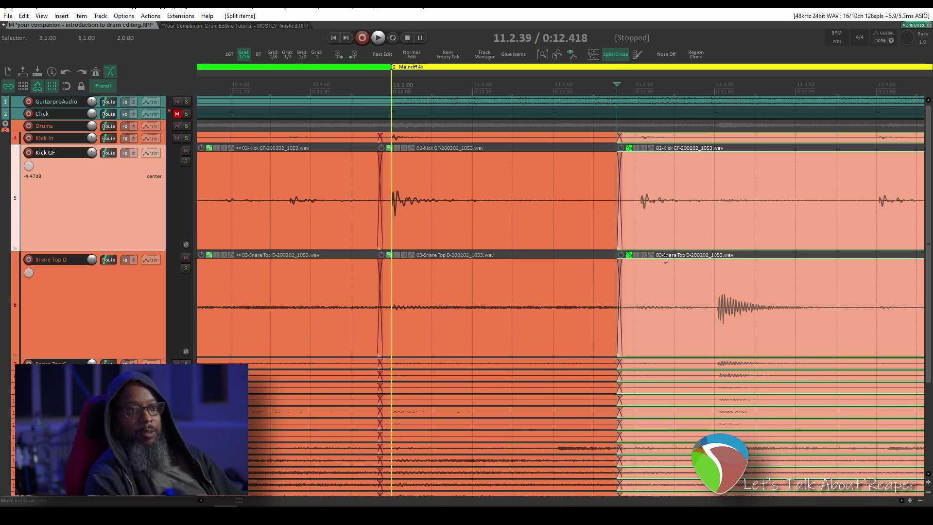
pyautogui.scroll(-5, 668, 359)
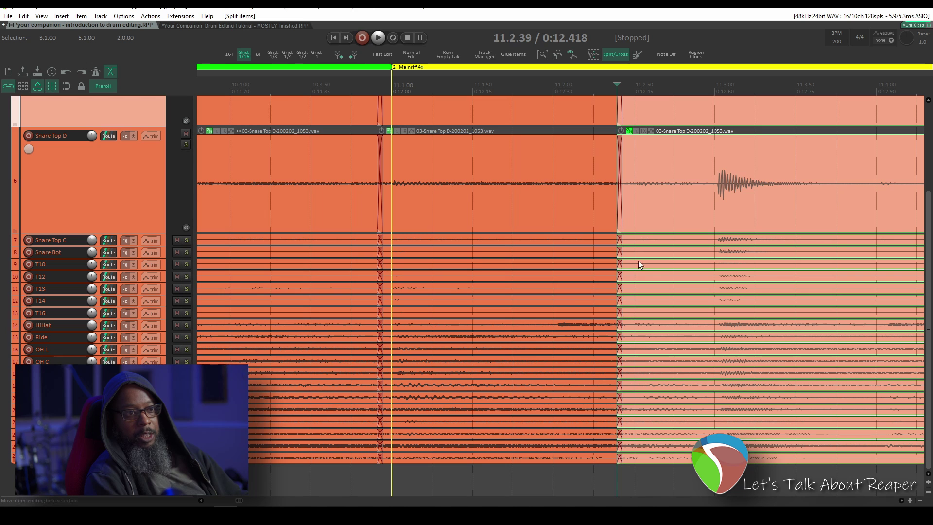
pyautogui.scroll(5, 676, 311)
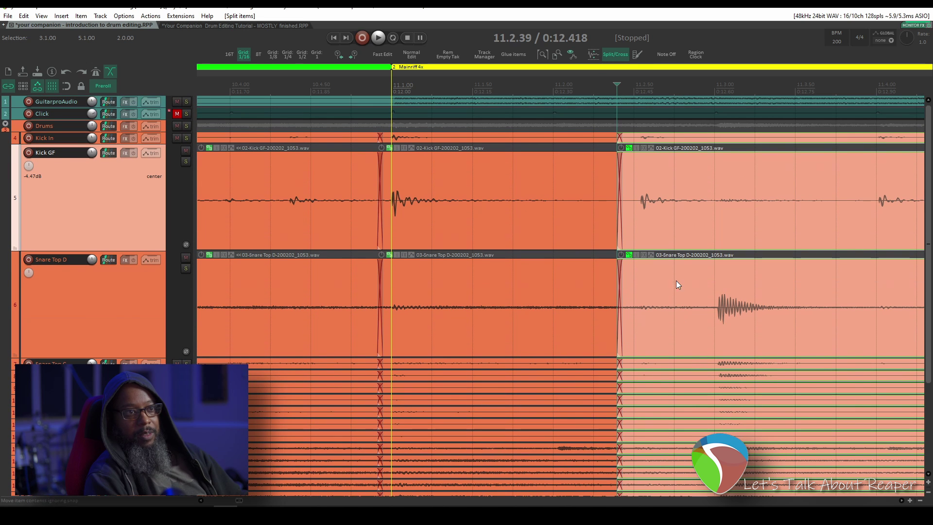
pyautogui.moveTo(686, 221); pyautogui.dragTo(682, 226)
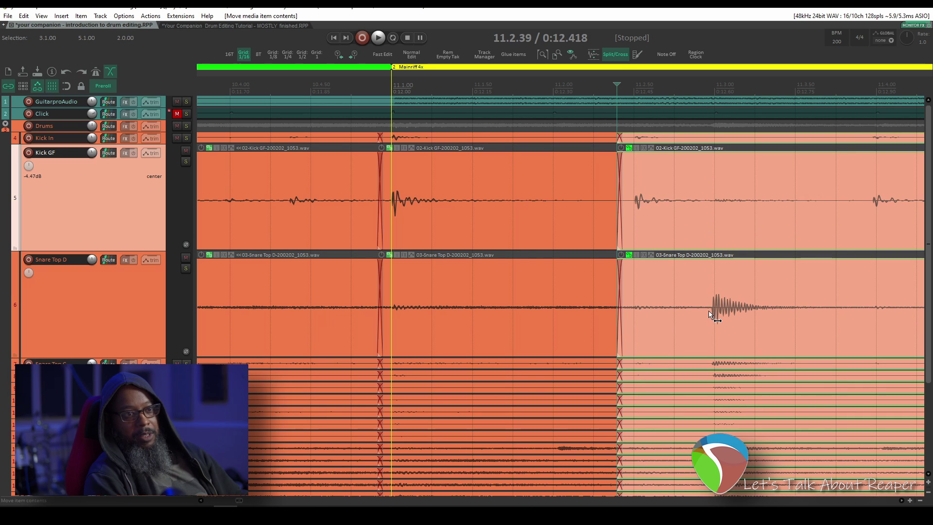
# - Split the drum group at 11.2.88 before the snare hit and slide the contents later until the snare lands on 11.3.00
pyautogui.click(701, 281)
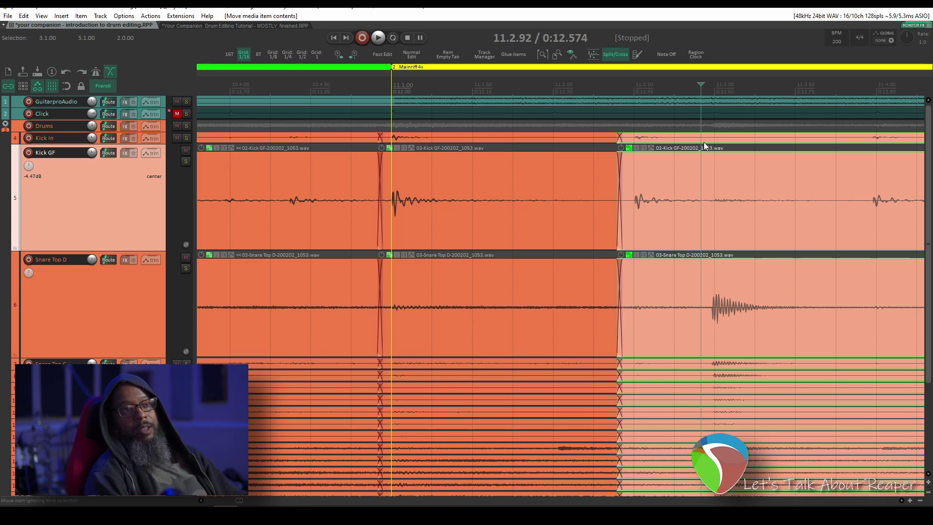
pyautogui.click(535, 87)
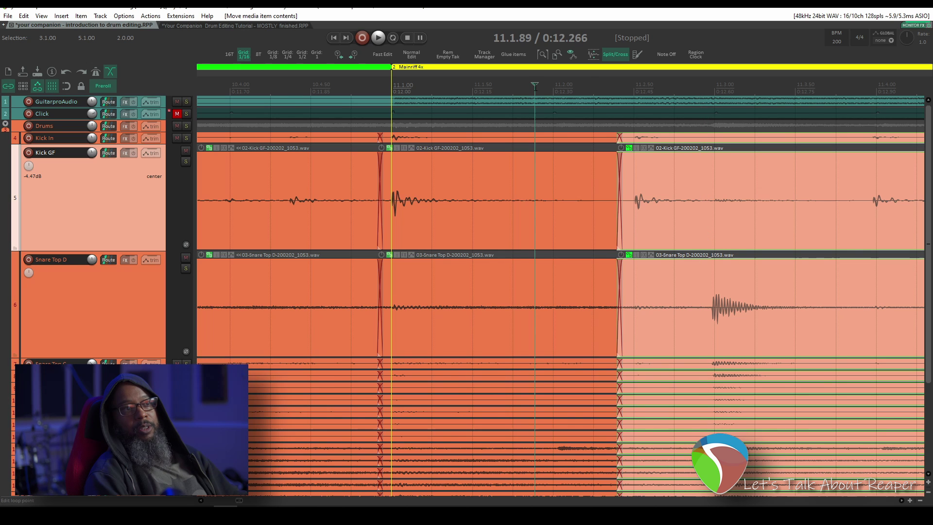
pyautogui.click(458, 88)
pyautogui.click(655, 87)
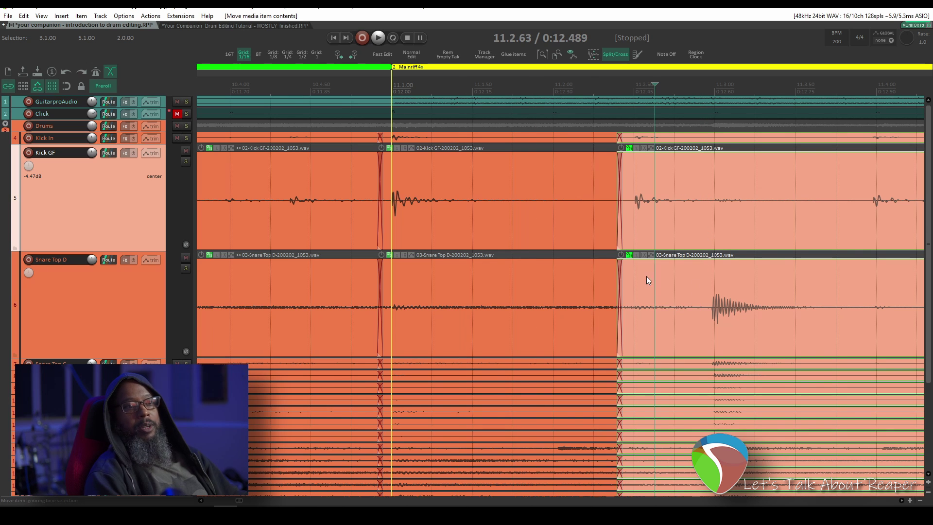
pyautogui.click(696, 303)
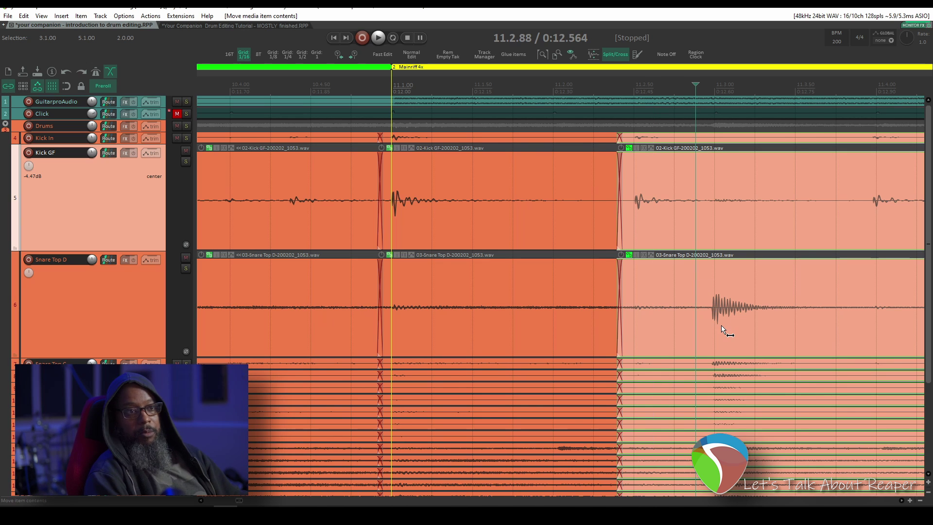
pyautogui.press('s')
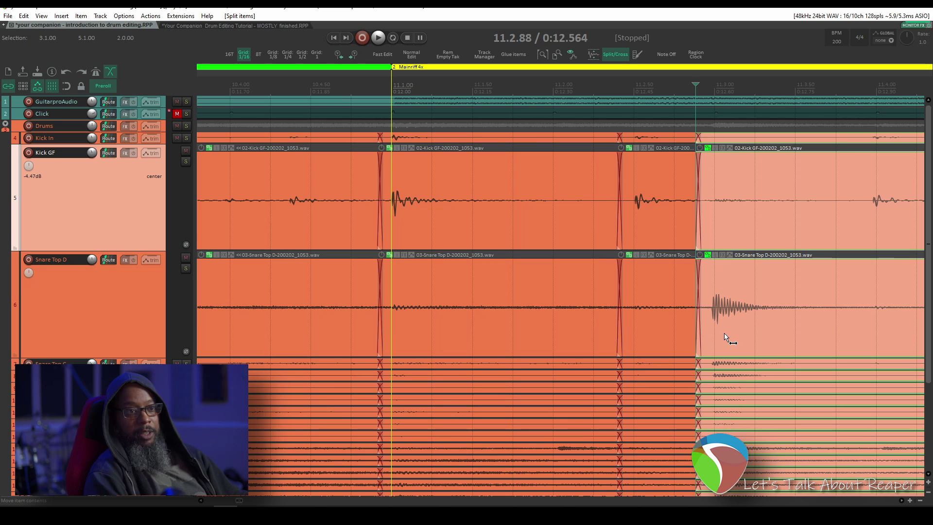
pyautogui.moveTo(726, 336); pyautogui.dragTo(732, 336)
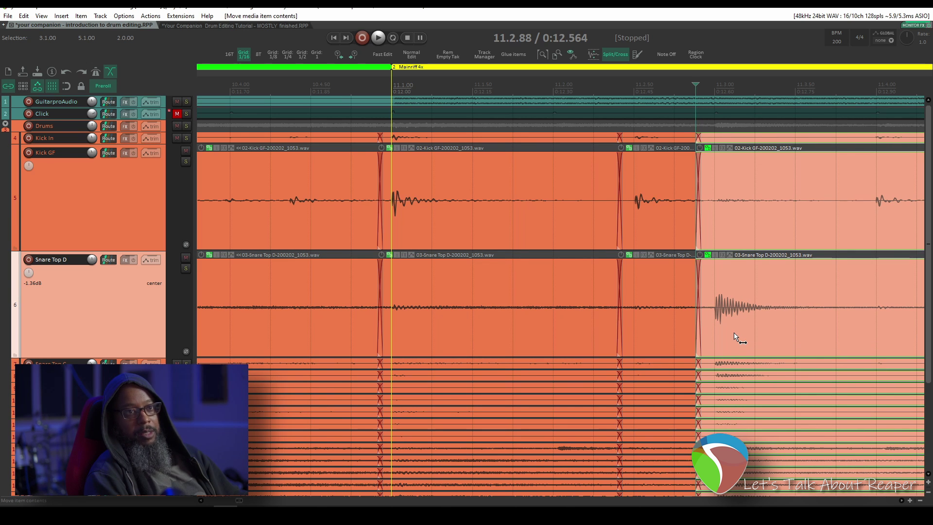
# - Split the drum group at 12.1.37 before the next snare hit and slide the contents earlier until the snare lands on 12.1.50
pyautogui.hscroll(5, 736, 338)
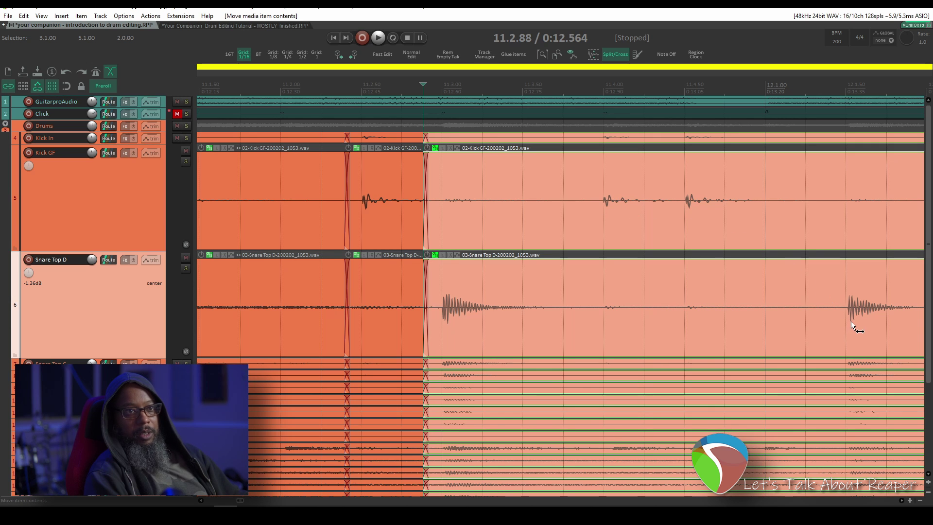
pyautogui.click(825, 294)
pyautogui.press('s')
pyautogui.moveTo(873, 328); pyautogui.dragTo(868, 333)
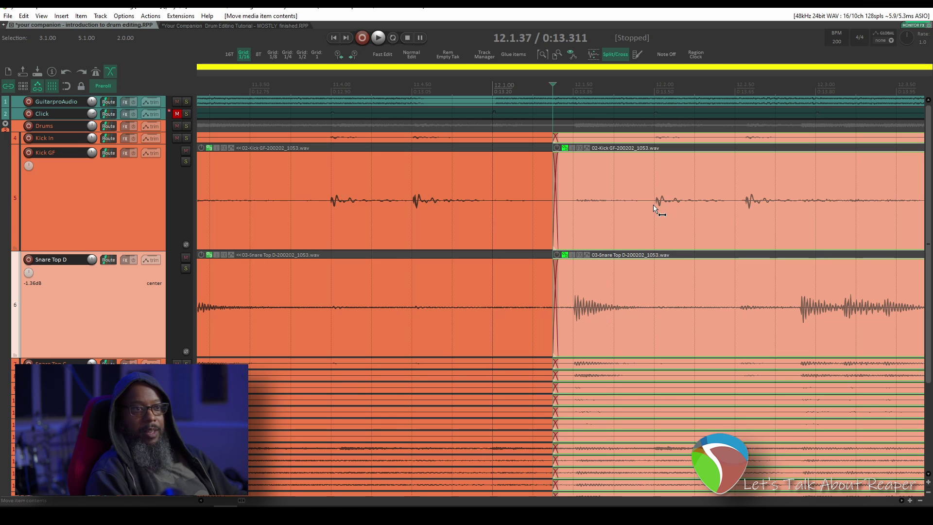
# - Split the drum group at 12.2.48 before the kick and slide the contents earlier, fine-tuning until the kick's transient sits on 12.2.50
pyautogui.click(731, 193)
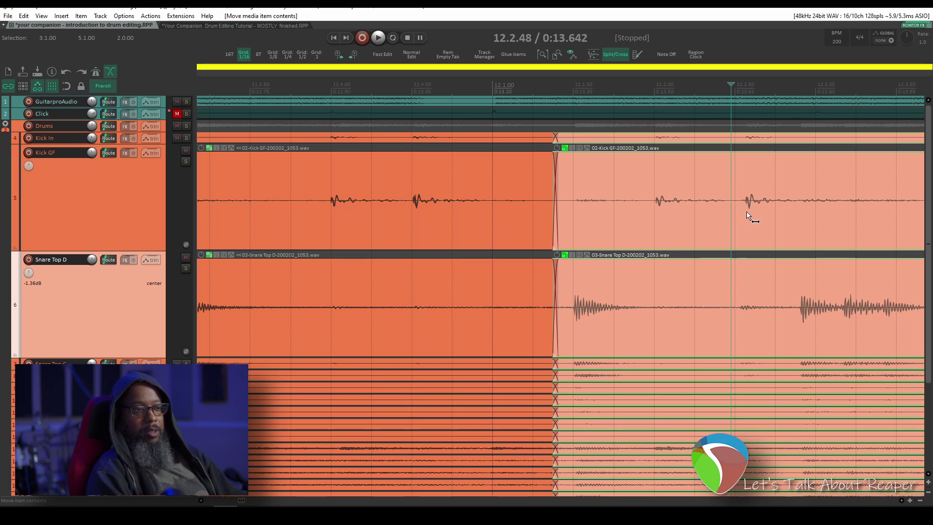
pyautogui.press('s')
pyautogui.moveTo(757, 218); pyautogui.dragTo(747, 227)
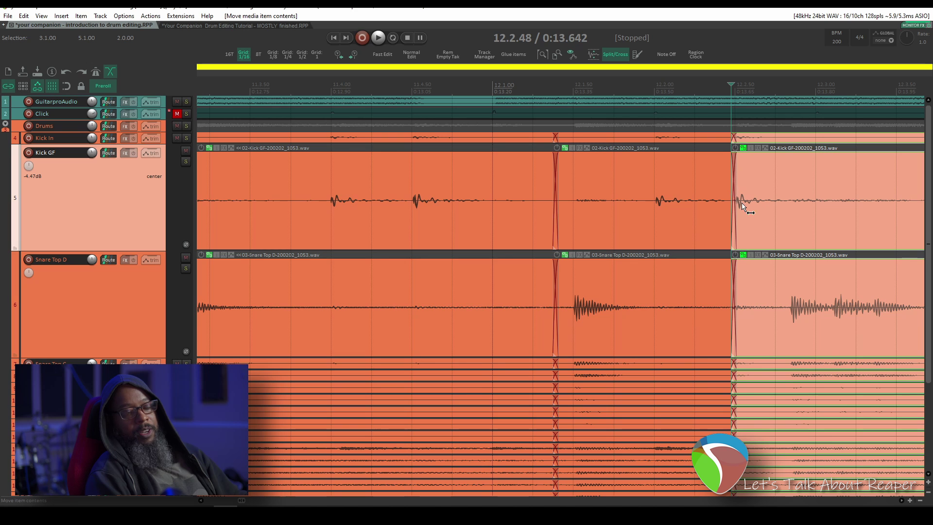
pyautogui.scroll(7, 743, 205)
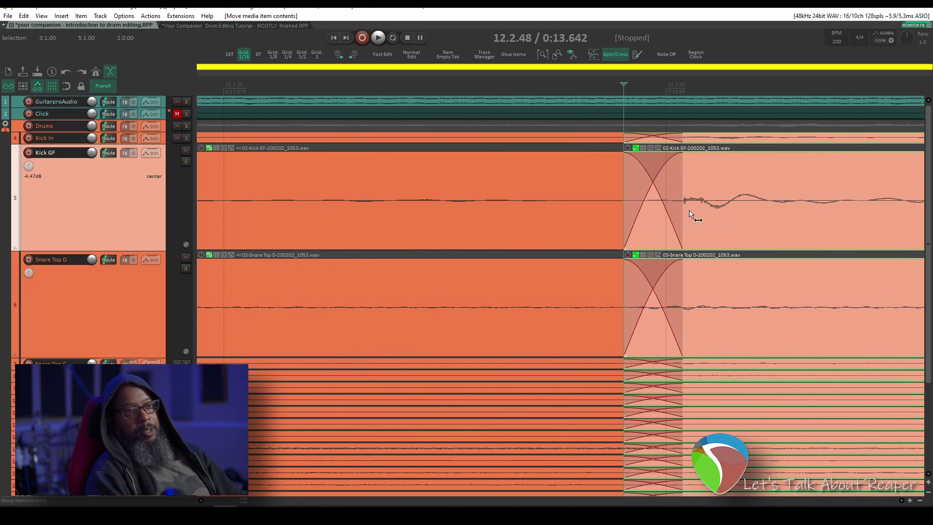
pyautogui.scroll(1, 690, 214)
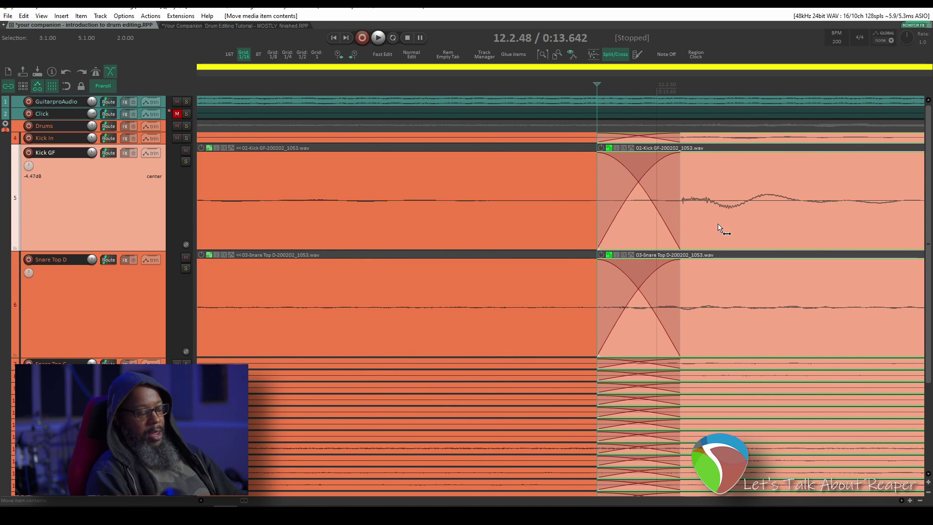
pyautogui.moveTo(718, 225); pyautogui.dragTo(698, 243)
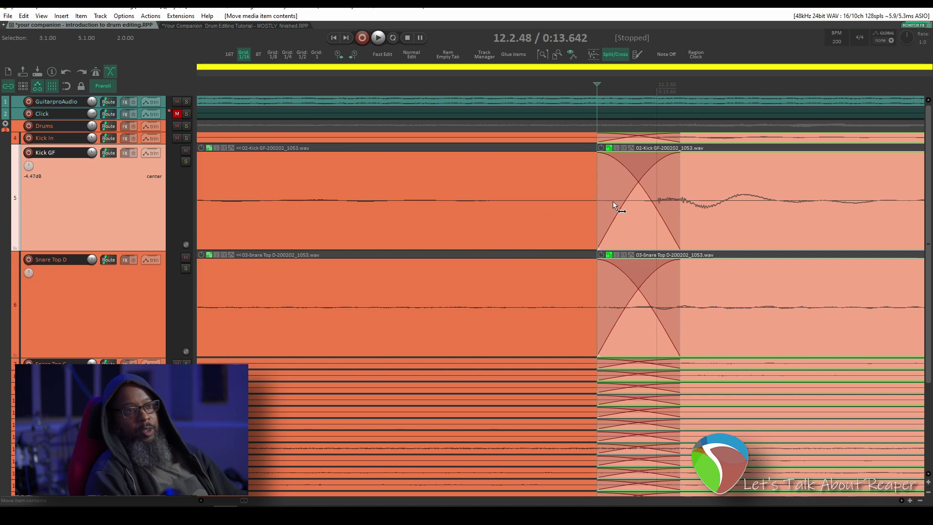
# - Move the crossfade near 12.2.50 earlier, clear of the kick's transient, and nudge the item contents slightly later
pyautogui.scroll(-3, 735, 212)
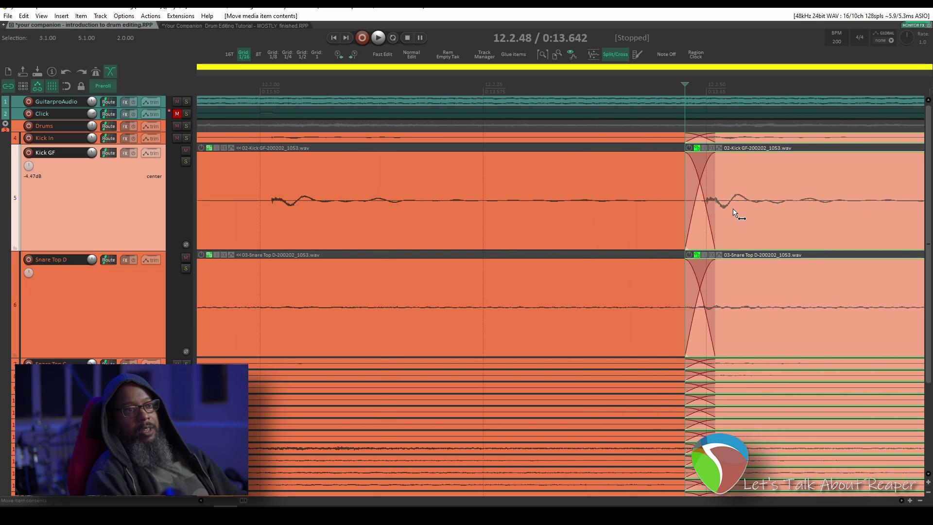
pyautogui.scroll(-2, 735, 213)
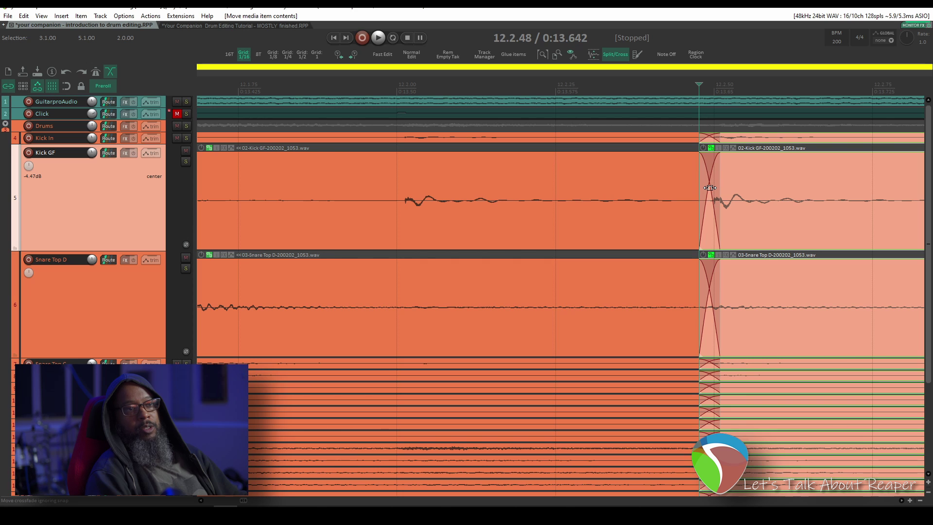
pyautogui.moveTo(709, 187); pyautogui.dragTo(701, 215)
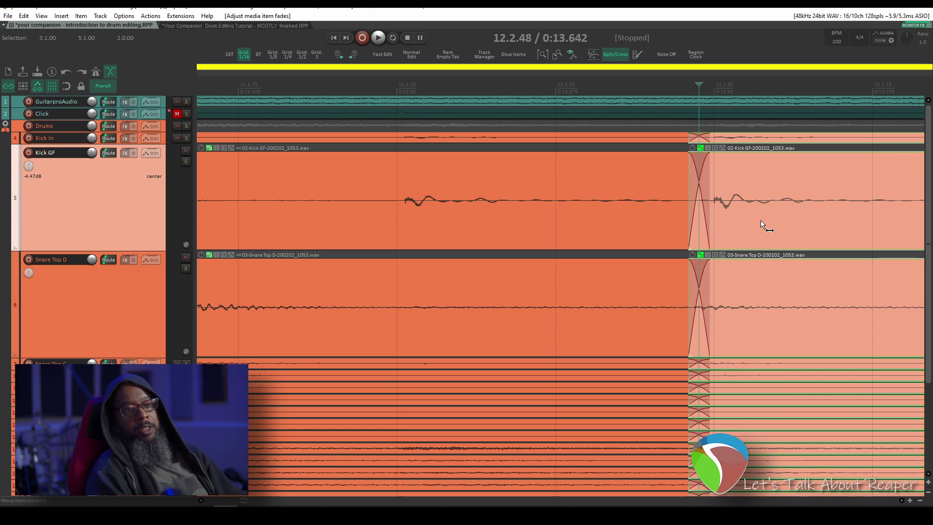
pyautogui.moveTo(765, 224); pyautogui.dragTo(767, 224)
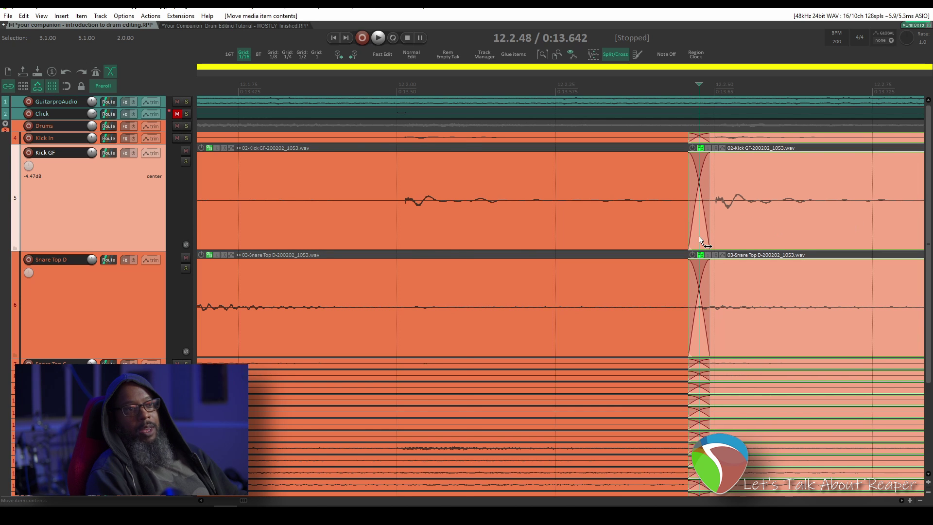
# - Play the edited drums twice from 11.4.93, just before bar 12, and stop playback
pyautogui.scroll(-2, 698, 237)
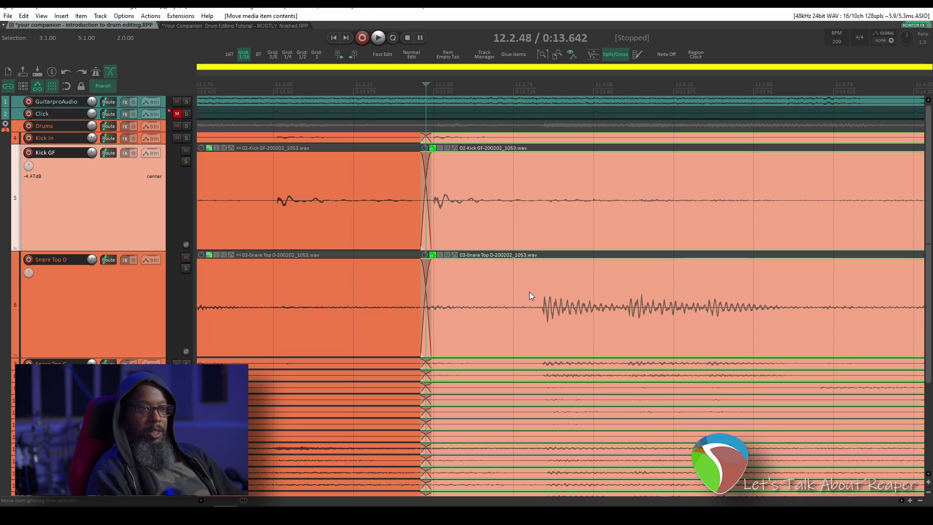
pyautogui.scroll(-3, 529, 292)
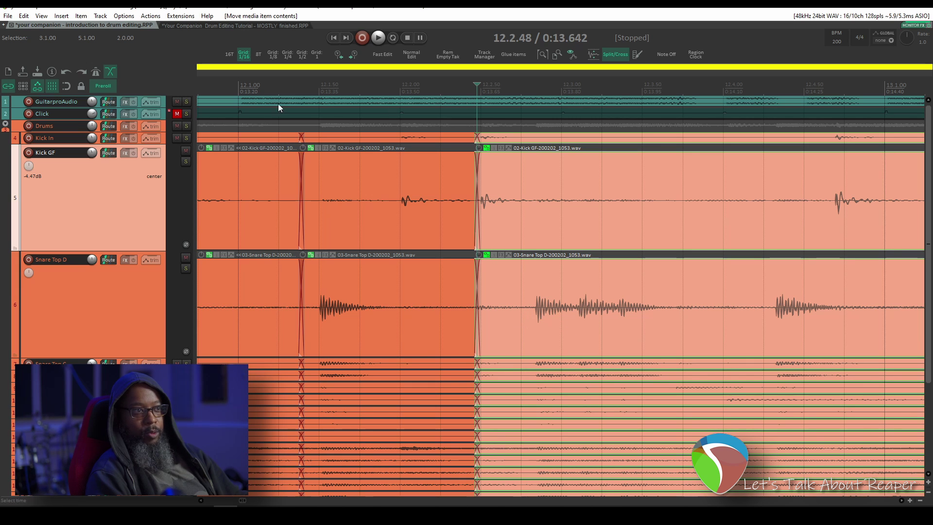
pyautogui.click(227, 104)
pyautogui.press('space')
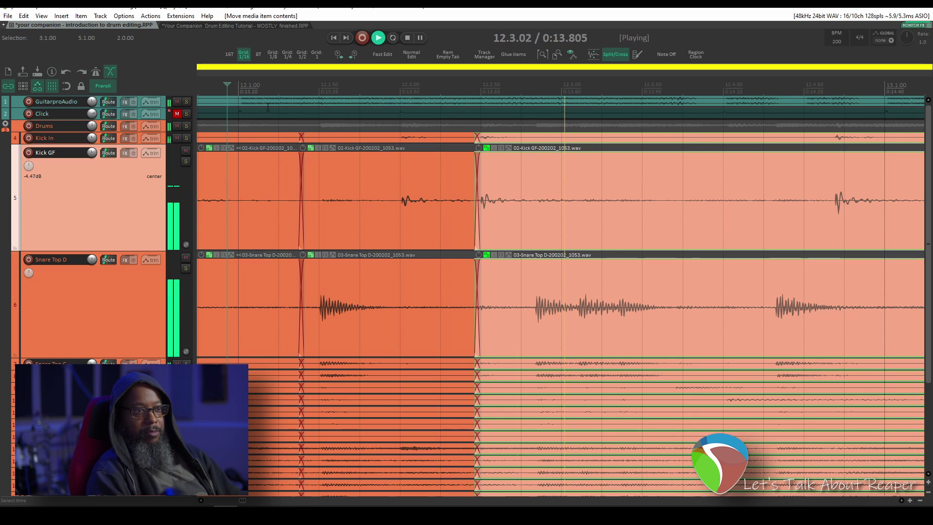
pyautogui.press('space')
pyautogui.press('space')
pyautogui.press('space')
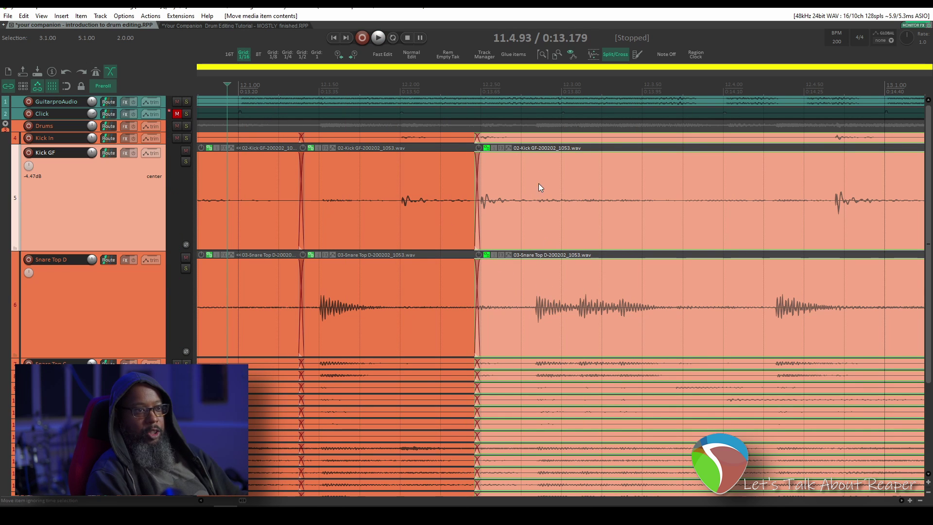
# - Split the drum group at 12.2.80 before the snare hits and slide the contents later until the first snare lands on 12.3.00
pyautogui.click(529, 287)
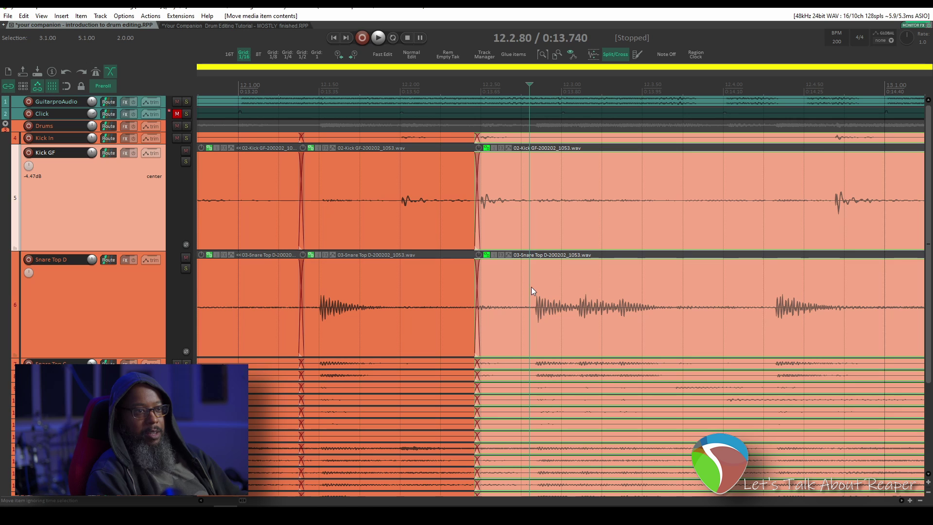
pyautogui.press('s')
pyautogui.moveTo(578, 335); pyautogui.dragTo(606, 335)
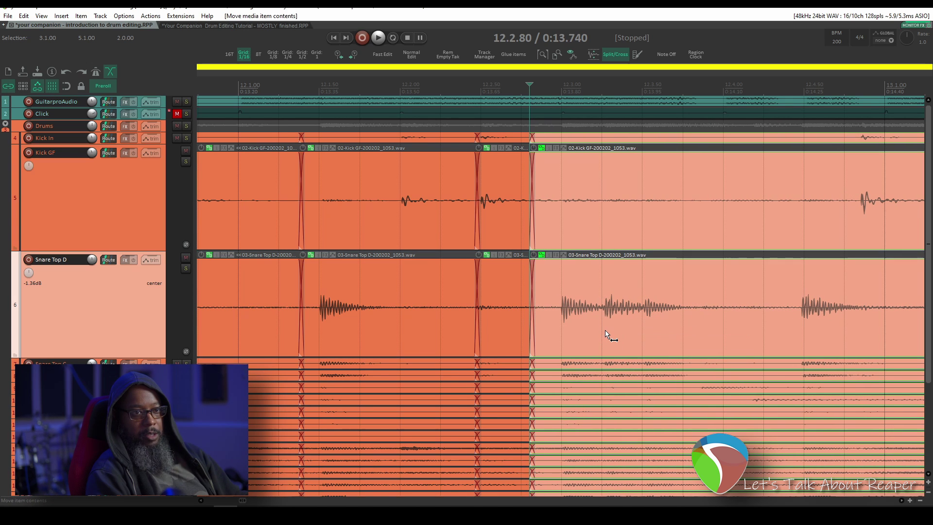
# - Play the edited drums from 11.4.80, just before bar 12, and stop playback
pyautogui.click(206, 142)
pyautogui.press('space')
pyautogui.press('space')
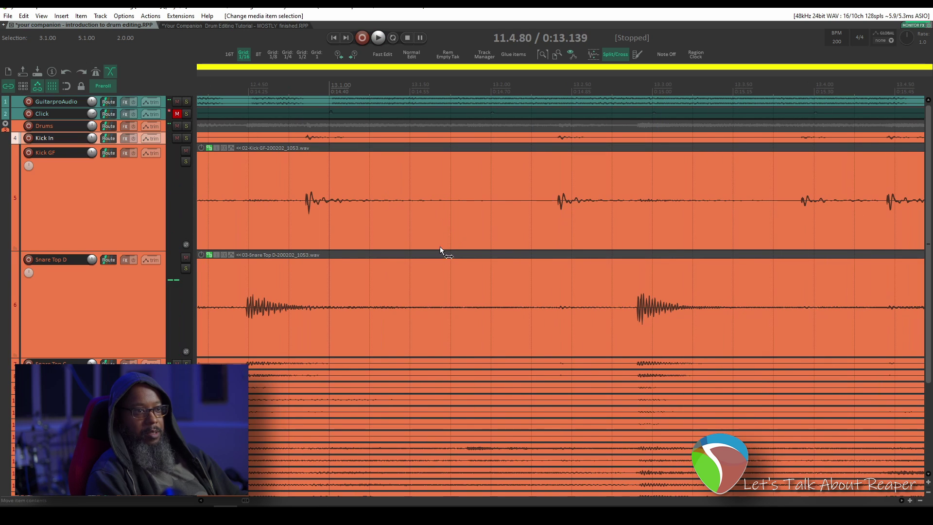
pyautogui.hscroll(-7, 466, 271)
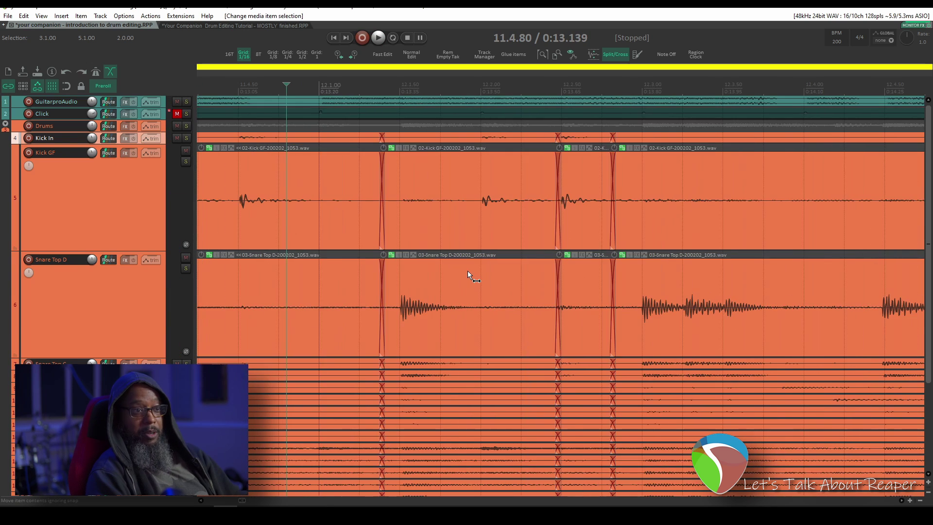
# - Split the drum group at 12.4.46 before the next snare hit and slide the contents slightly later toward 12.4.50
pyautogui.hscroll(6, 467, 275)
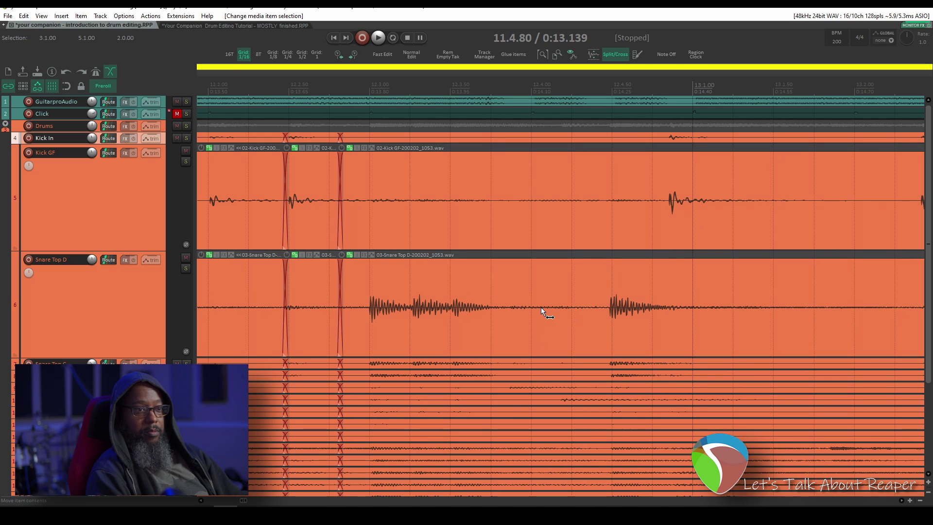
pyautogui.click(584, 302)
pyautogui.click(605, 304)
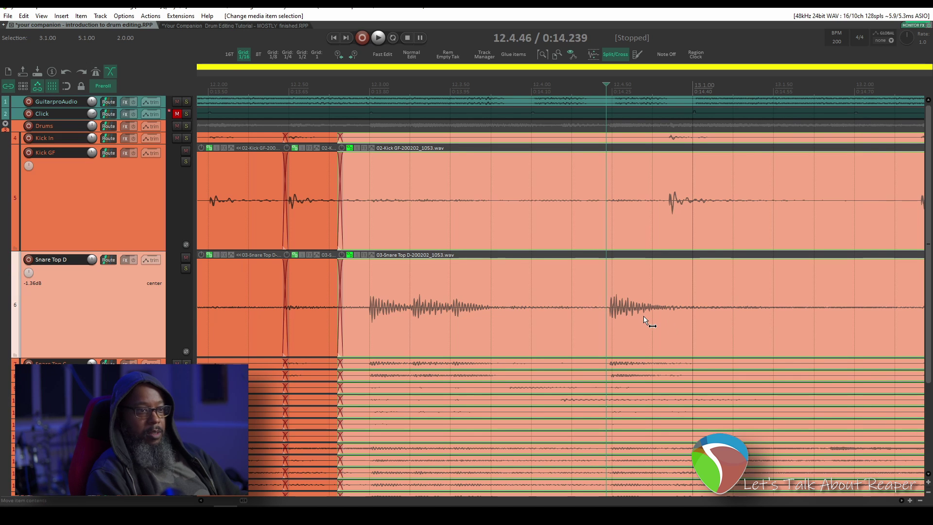
pyautogui.press('s')
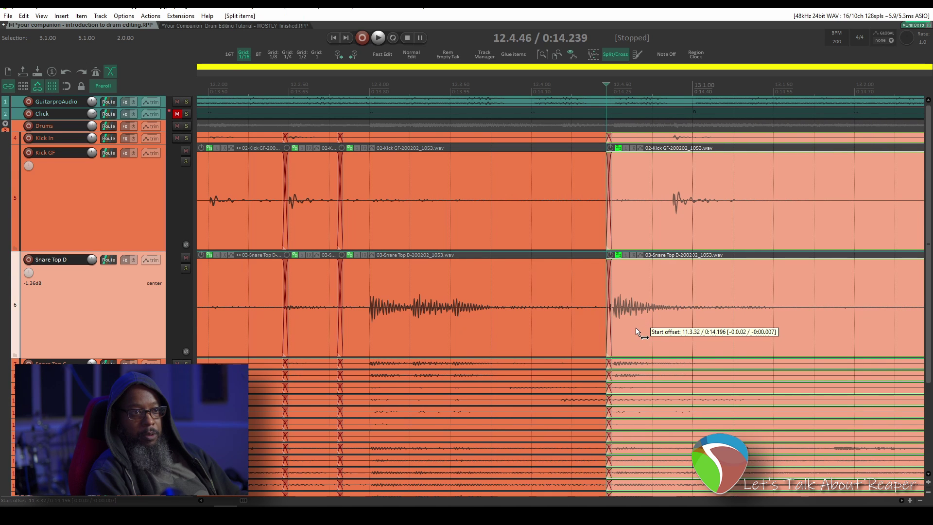
pyautogui.moveTo(635, 328); pyautogui.dragTo(635, 328)
# - Move the crossfade near 12.4.46 earlier, clear of the snare's transient, and nudge the contents slightly earlier onto 12.4.50
pyautogui.moveTo(607, 301); pyautogui.dragTo(595, 301)
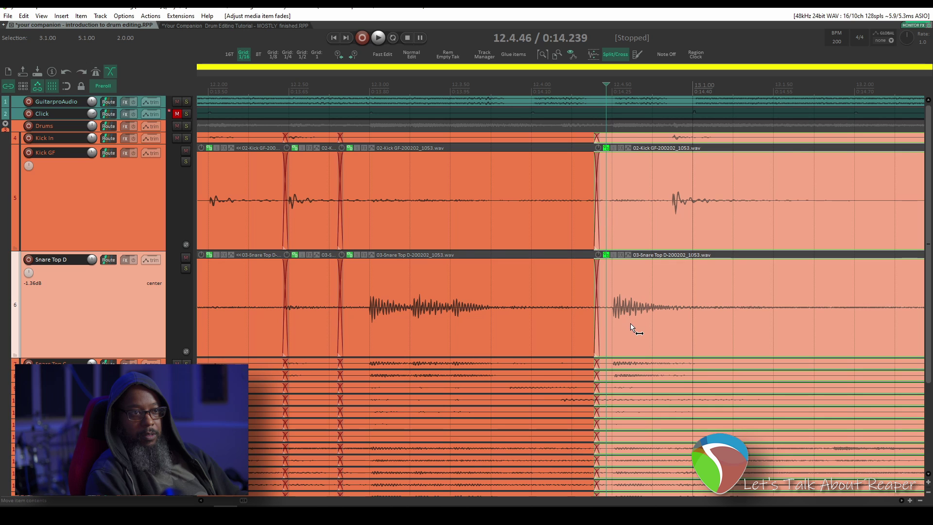
pyautogui.moveTo(631, 326); pyautogui.dragTo(627, 328)
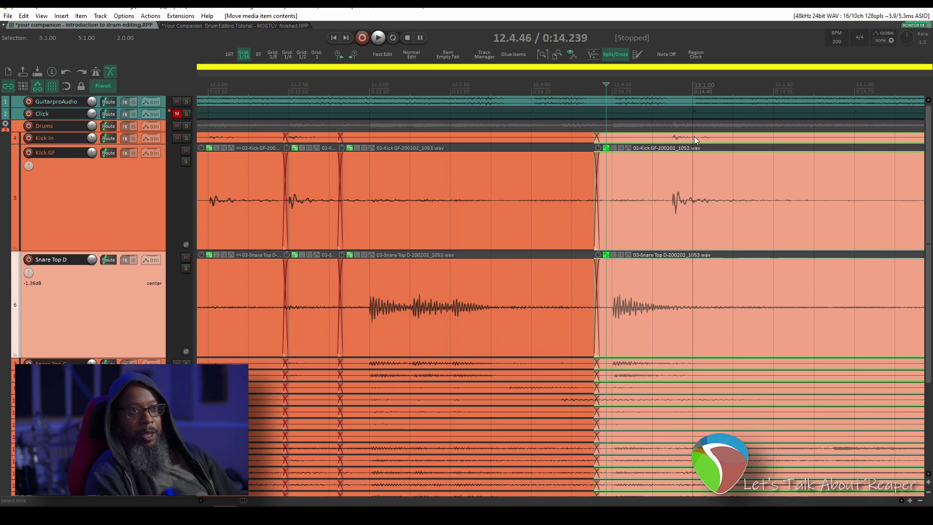
# - Split the drum group at 12.4.86 before the kick and slide the contents later until the kick lands on 13.1.00
pyautogui.click(670, 198)
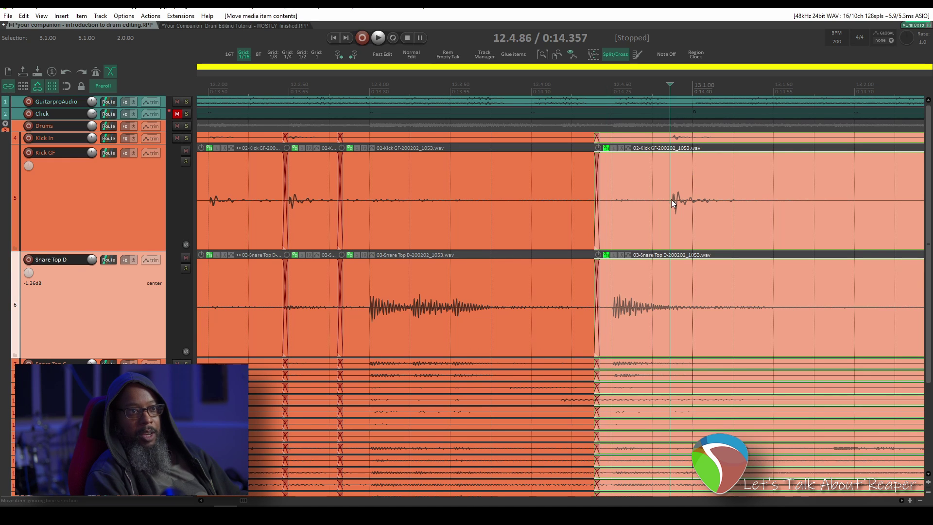
pyautogui.press('s')
pyautogui.click(703, 228)
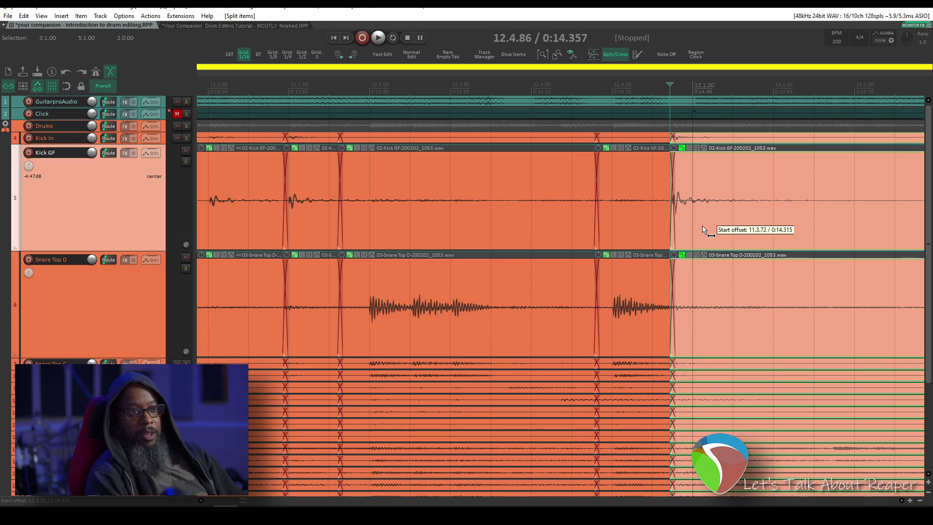
pyautogui.moveTo(702, 229); pyautogui.dragTo(726, 228)
# - Move the crossfade near 12.4.86 slightly earlier, clear of the leftover kick transient
pyautogui.scroll(5, 677, 208)
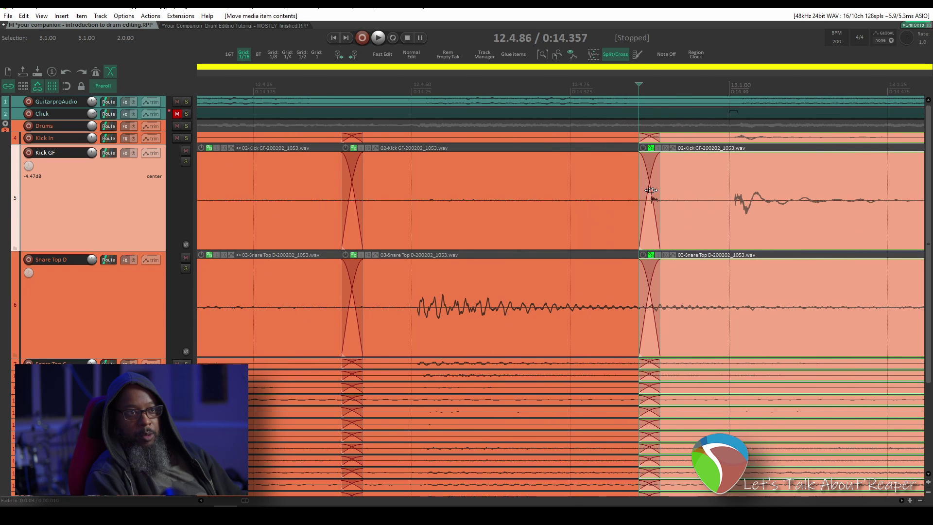
pyautogui.moveTo(651, 190); pyautogui.dragTo(635, 190)
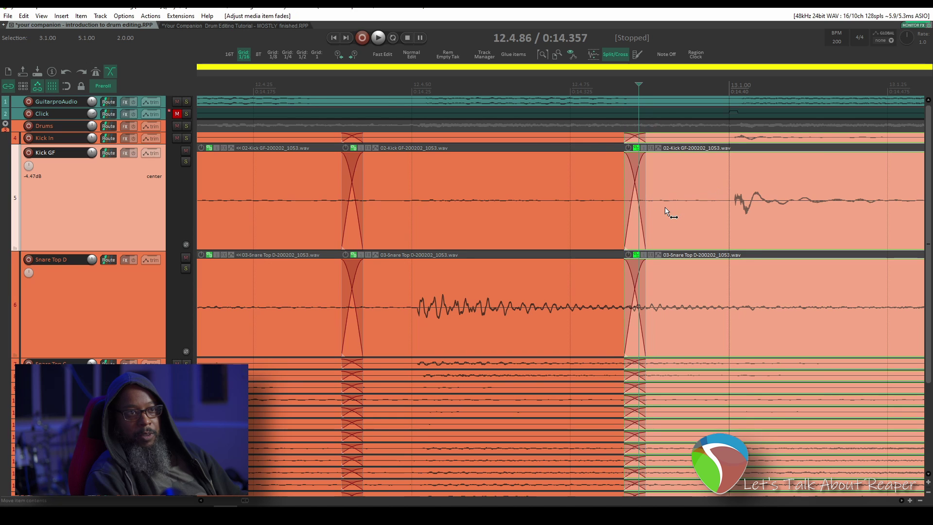
# - Split the drum group at 13.2.46, just before the next kick hit
pyautogui.scroll(-3, 664, 207)
pyautogui.scroll(-4, 671, 209)
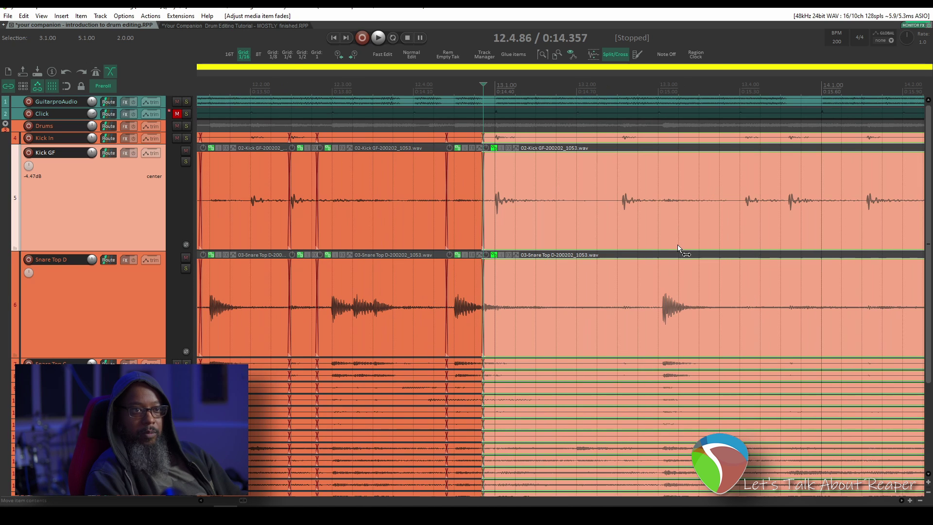
pyautogui.click(614, 192)
pyautogui.moveTo(637, 220); pyautogui.dragTo(633, 221)
pyautogui.hotkey('ctrl', 'z')
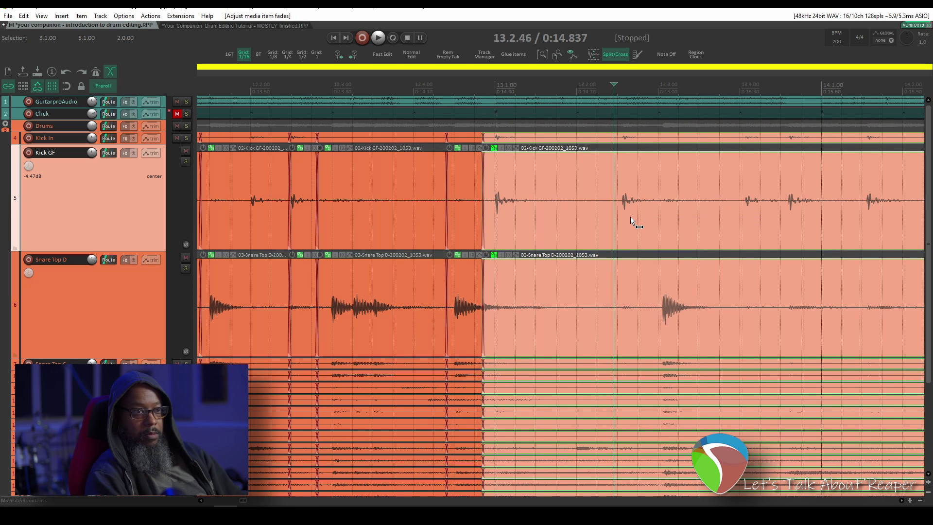
pyautogui.press('s')
# - Move the crossfade near 13.2.46 well ahead of the kick and slide the contents earlier until the kick sits on 13.2.50
pyautogui.moveTo(643, 220); pyautogui.dragTo(603, 200)
pyautogui.scroll(2, 620, 204)
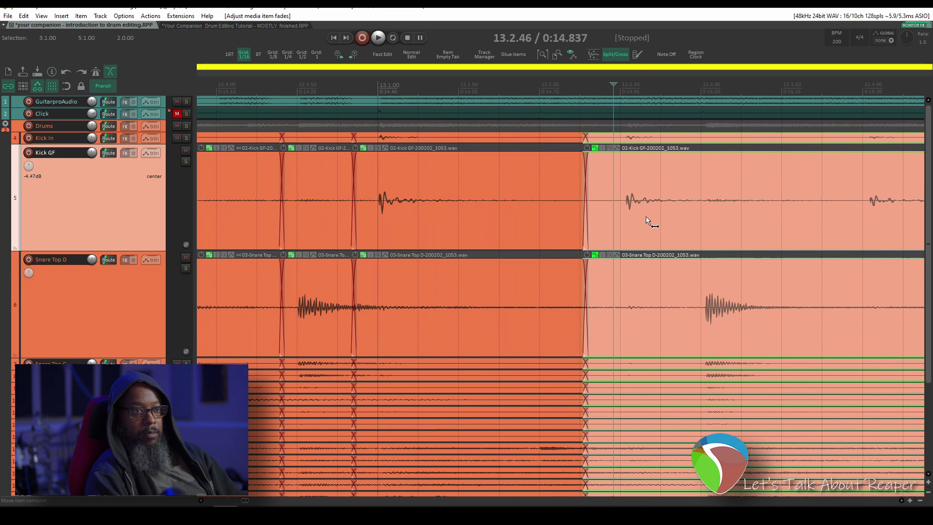
pyautogui.moveTo(646, 221); pyautogui.dragTo(640, 217)
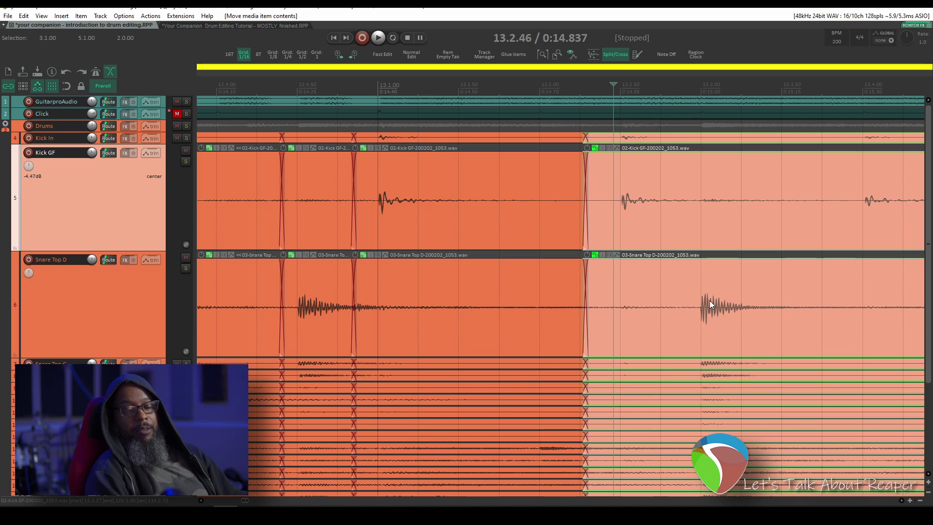
pyautogui.hscroll(5, 709, 300)
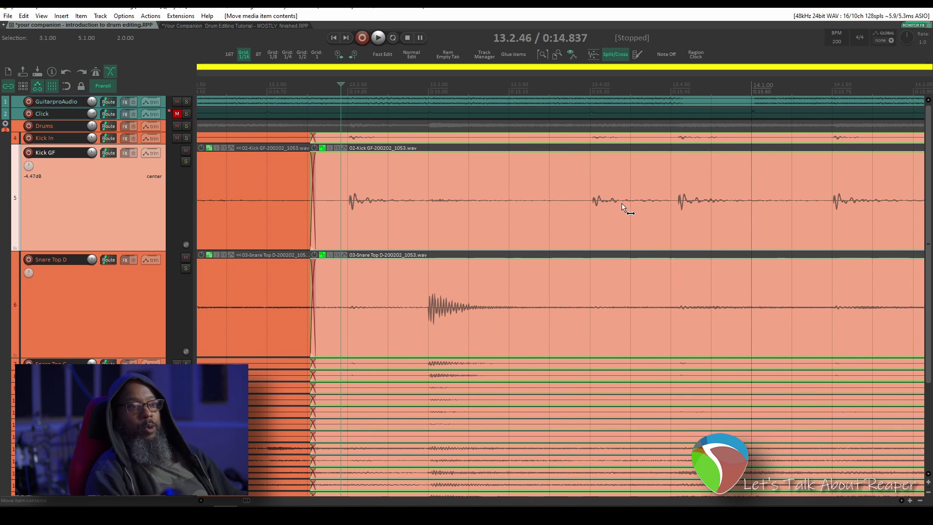